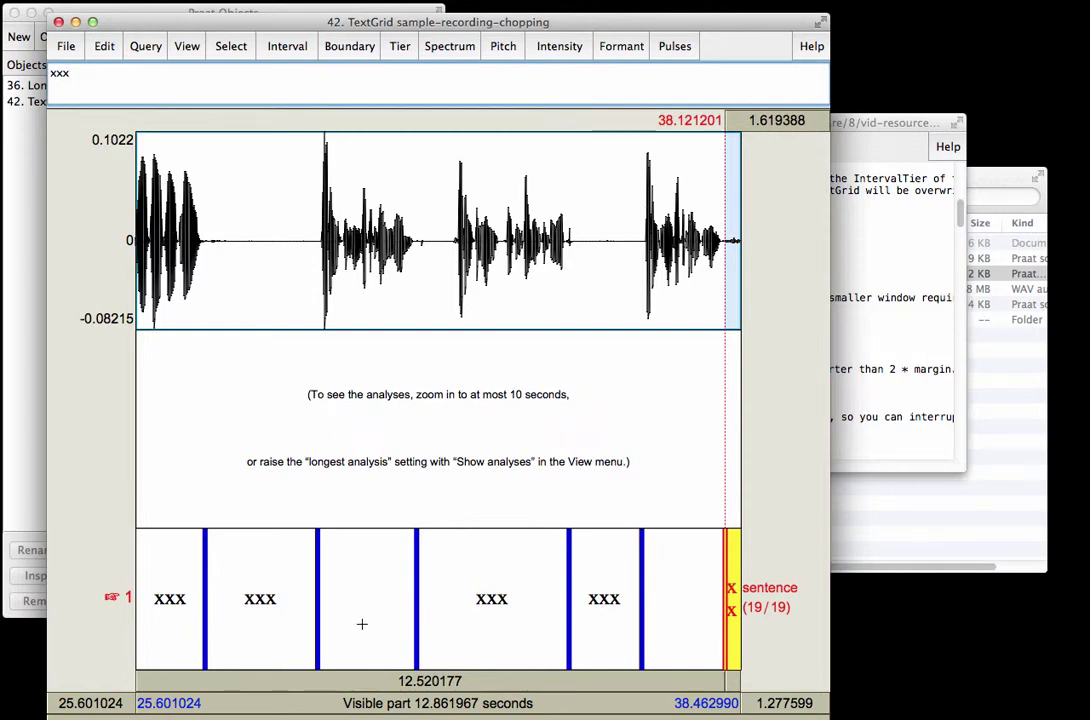
Show the whole recording and step through the sentence tier to locate the empty intervals
click(362, 624)
key(super+a)
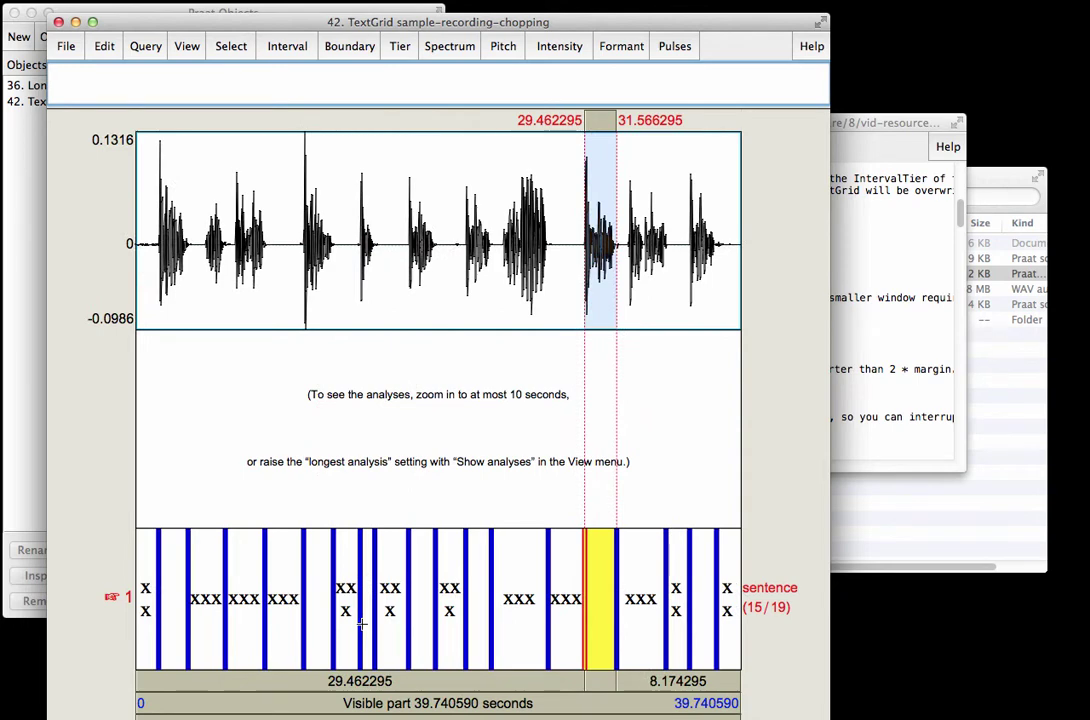
key(alt+Left)
key(alt+Left)
key(alt+Left)
key(alt+Left)
key(alt+Left)
key(alt+Left)
key(alt+Left)
key(alt+Left)
key(alt+Left)
key(alt+Left)
key(alt+Left)
key(alt+Left)
key(alt+Left)
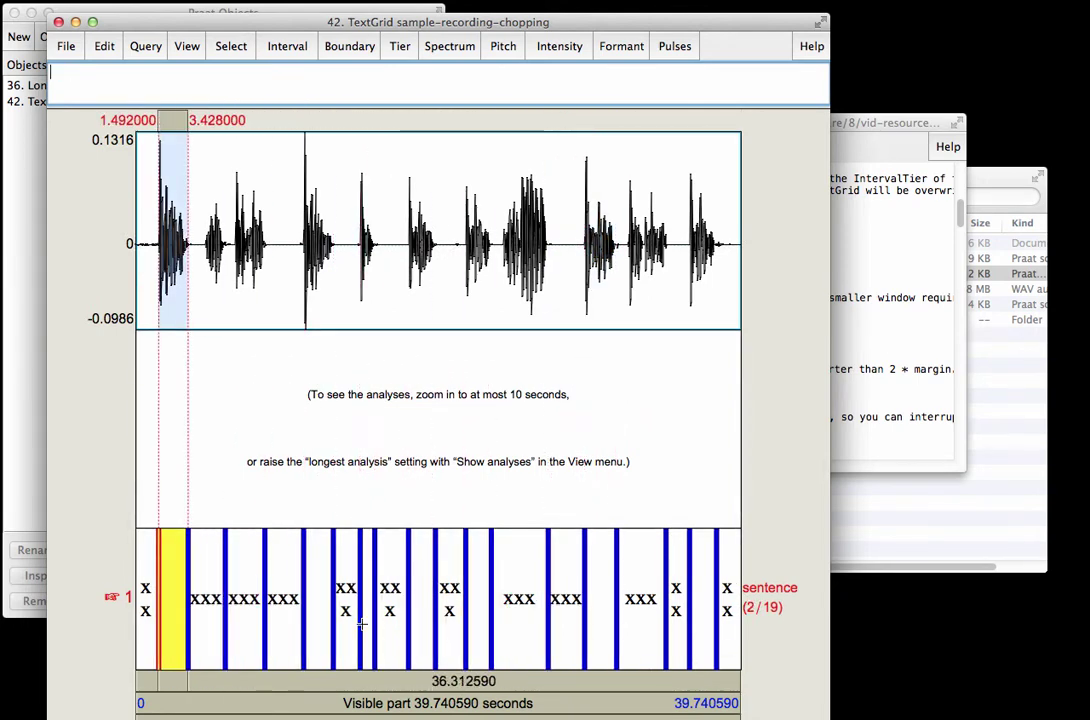
key(alt+Right)
key(alt+Right)
key(alt+Right)
key(alt+Right)
key(alt+Right)
key(alt+Right)
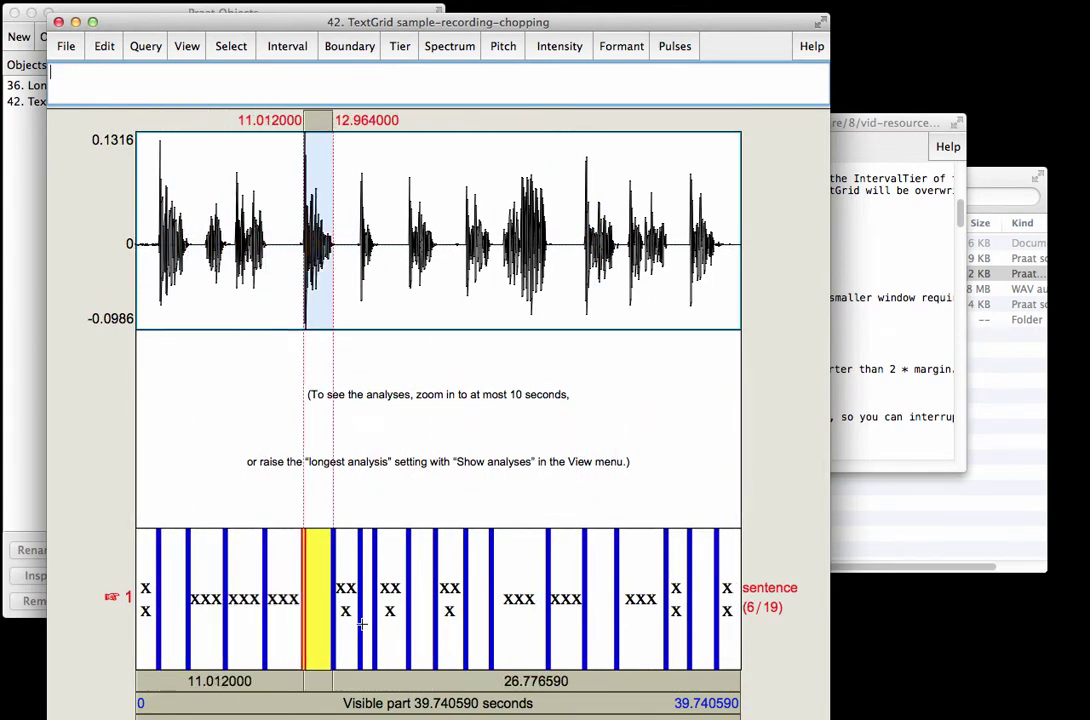
key(alt+Right)
key(alt+Right)
key(alt+Right)
key(alt+Right)
key(alt+Right)
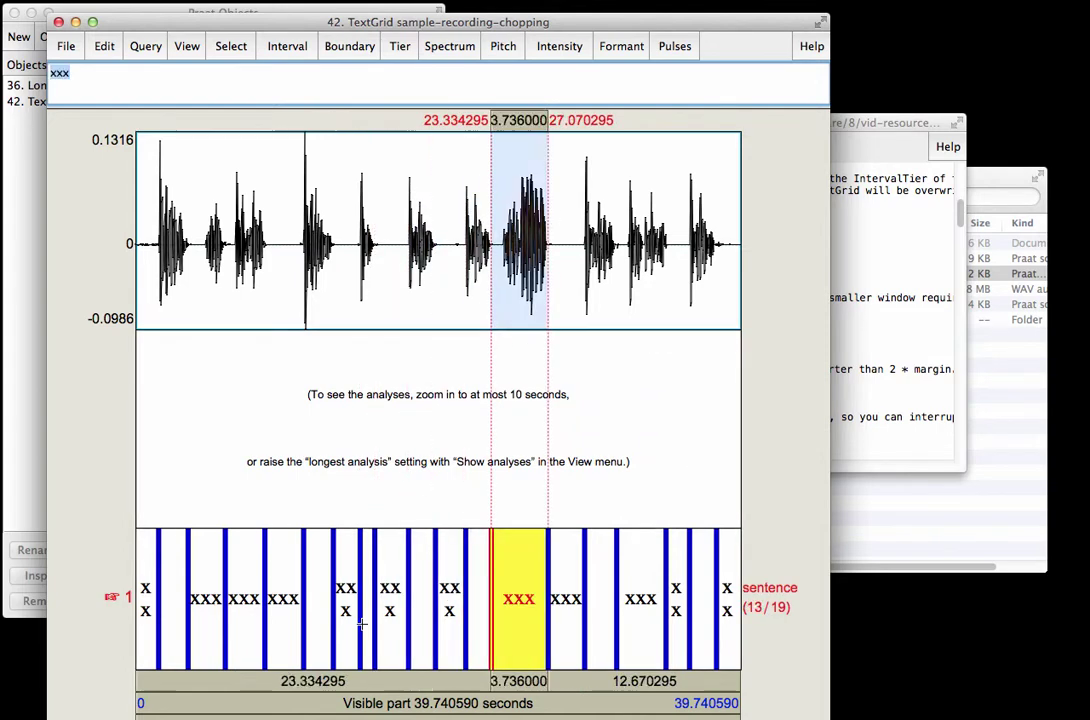
key(alt+Right)
key(alt+Right)
key(alt+Right)
key(alt+Right)
key(alt+Right)
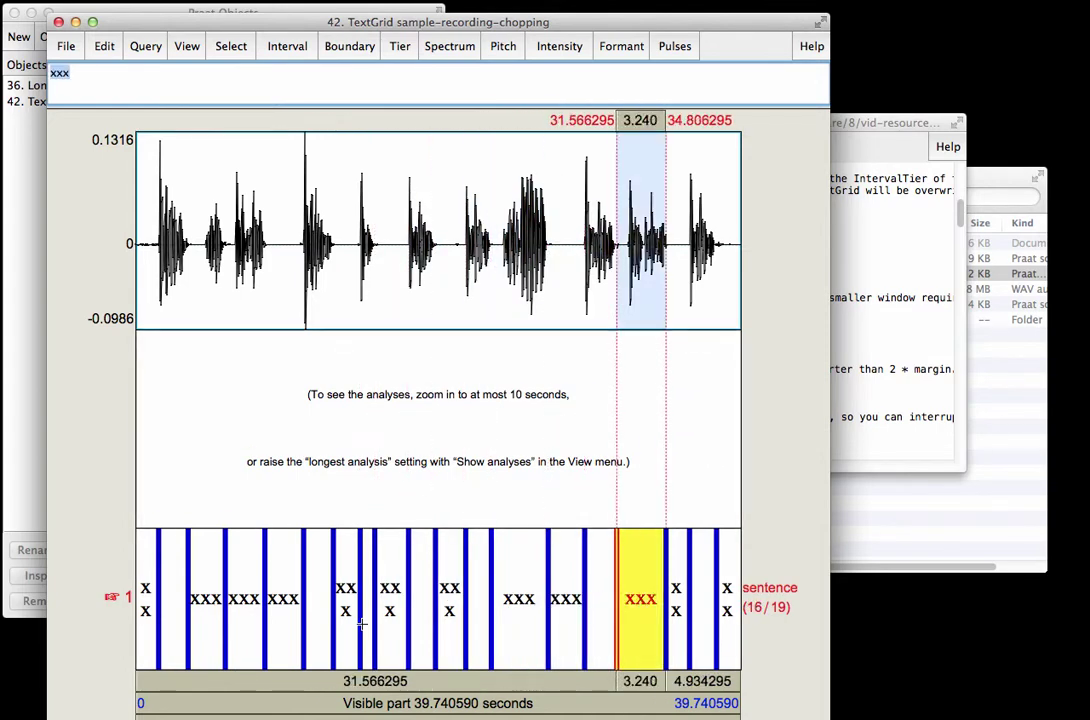
key(alt+Left)
key(alt+Left)
key(alt+Left)
key(alt+Left)
key(alt+Left)
key(alt+Left)
key(alt+Left)
key(alt+Left)
key(alt+Left)
key(alt+Left)
key(alt+Left)
key(alt+Left)
key(alt+Left)
key(alt+Left)
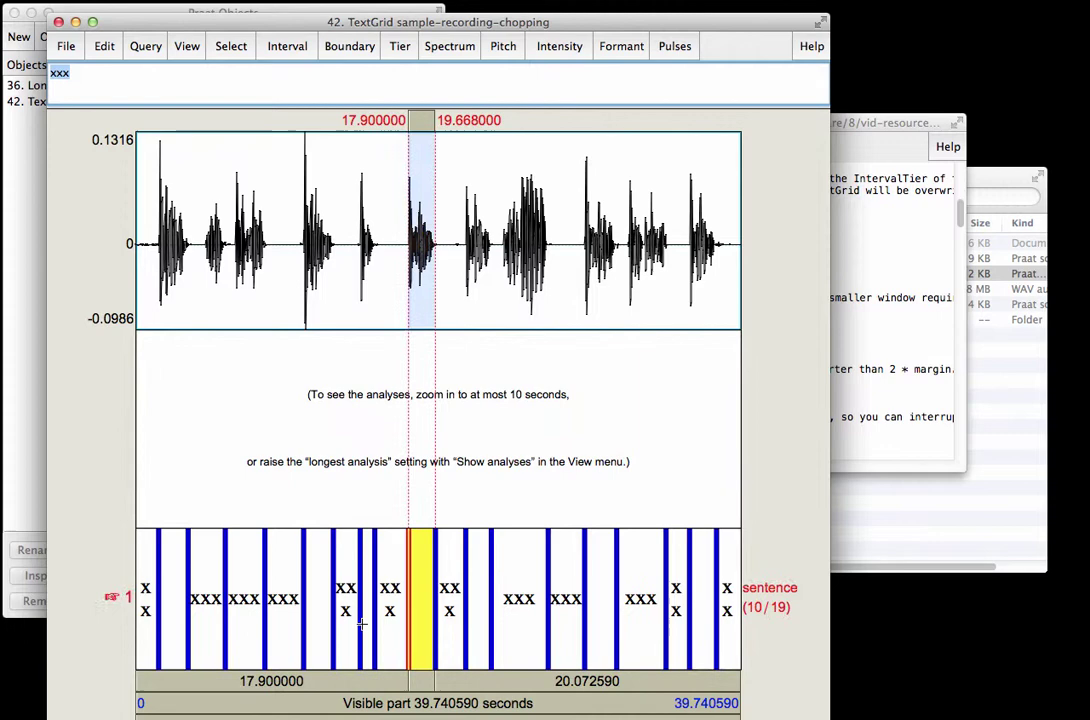
key(alt+Left)
key(alt+Left)
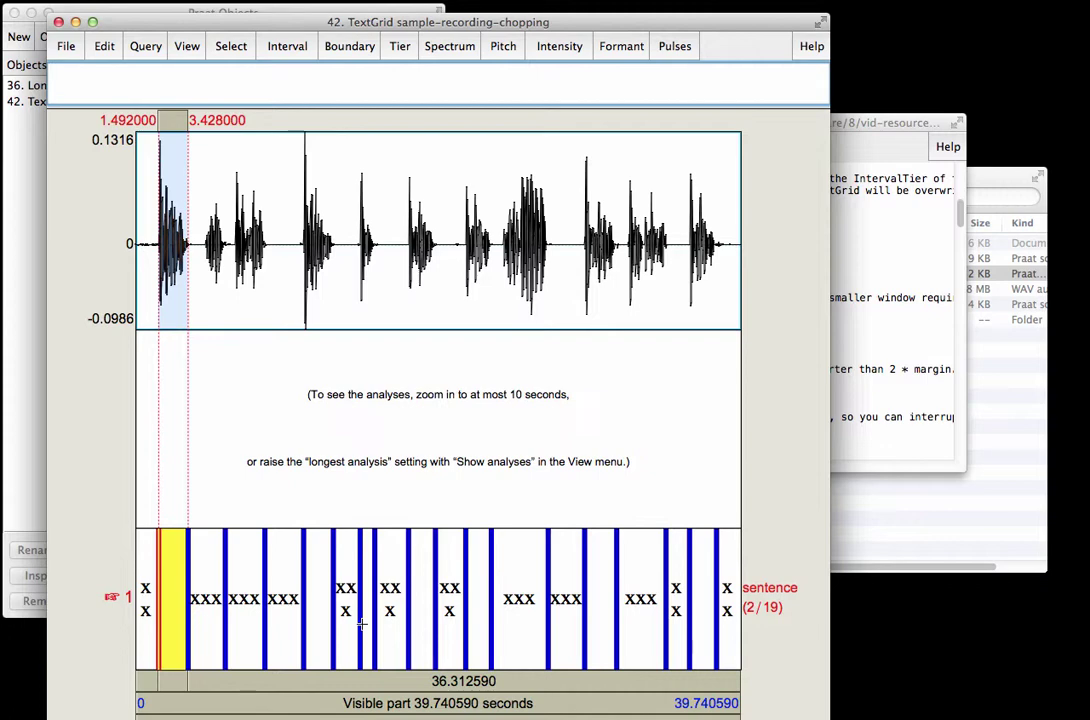
Label the first three empty intervals 1-1, 1-2 and 2-1
text(1-1)
key(alt+Right)
key(alt+Right)
key(alt+Right)
key(alt+Right)
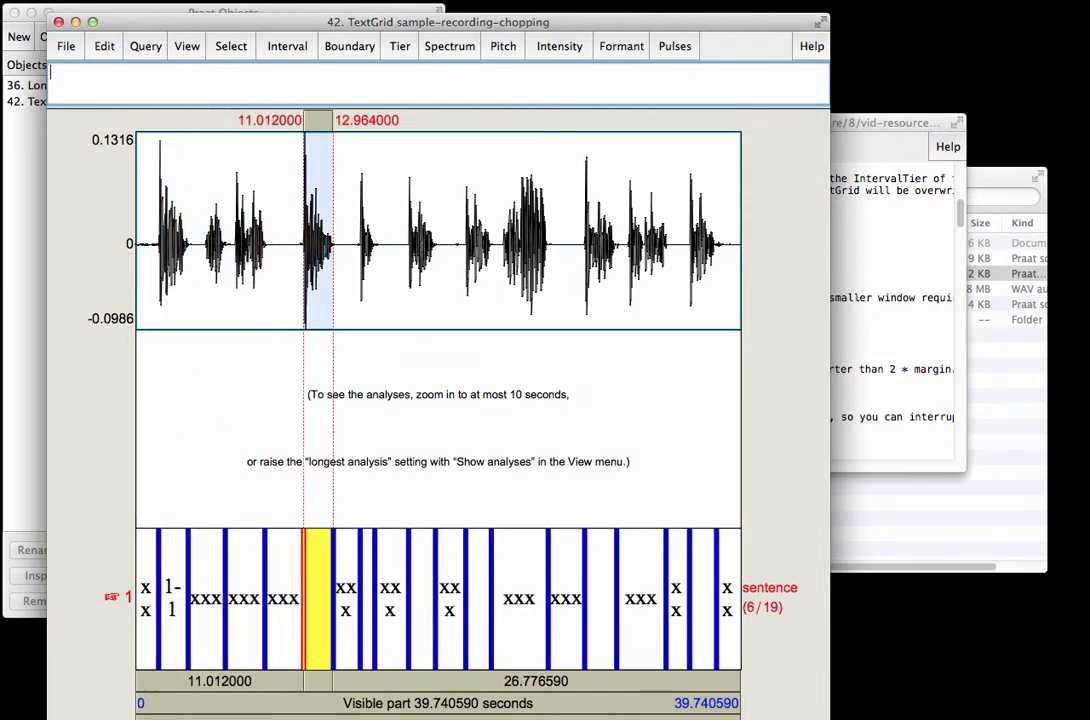
text(1-2)
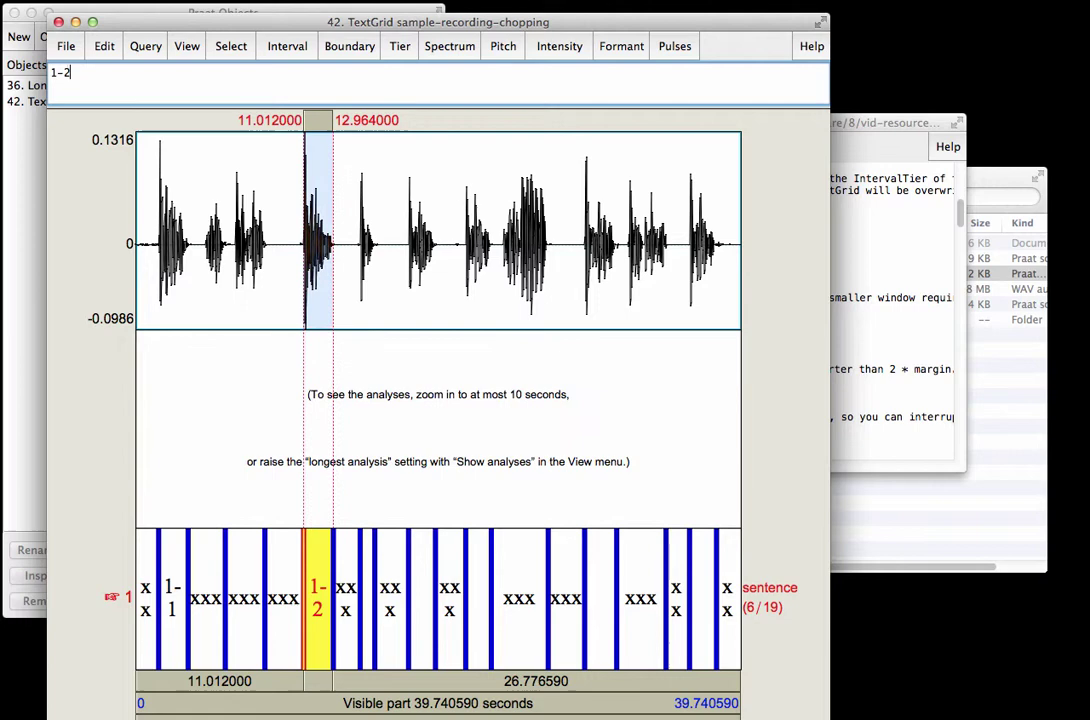
key(alt+Right)
key(alt+Right)
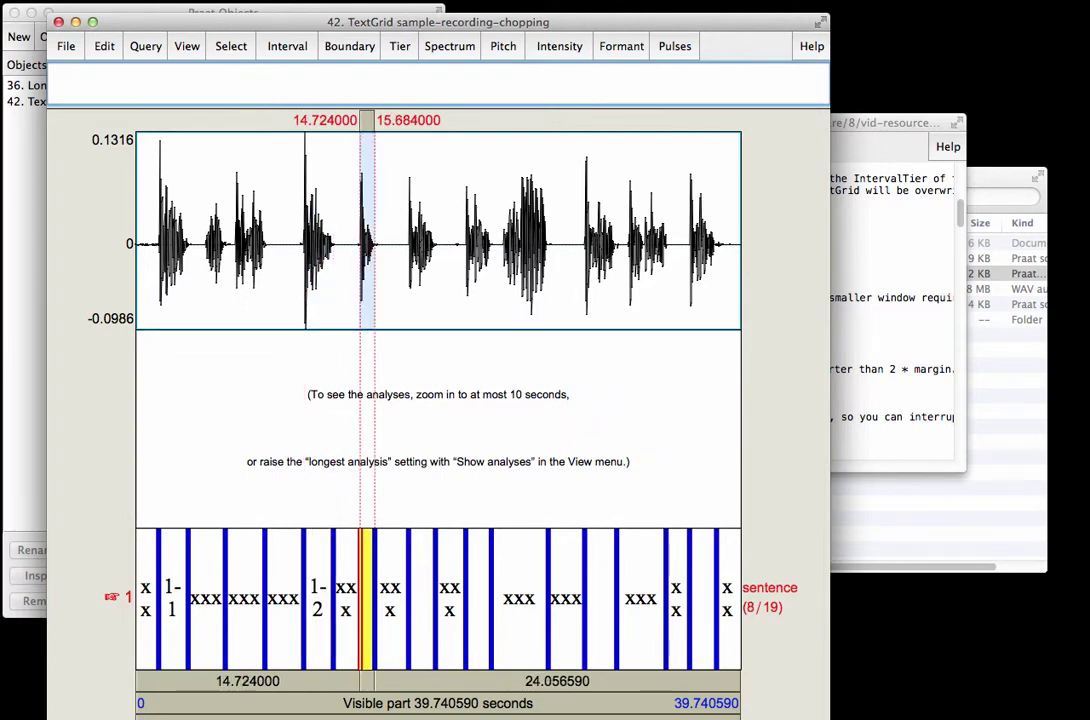
key(Tab)
text(2-1)
Label the remaining empty intervals 2-2, 2-3, 3-1 and 3-2
key(alt+Right)
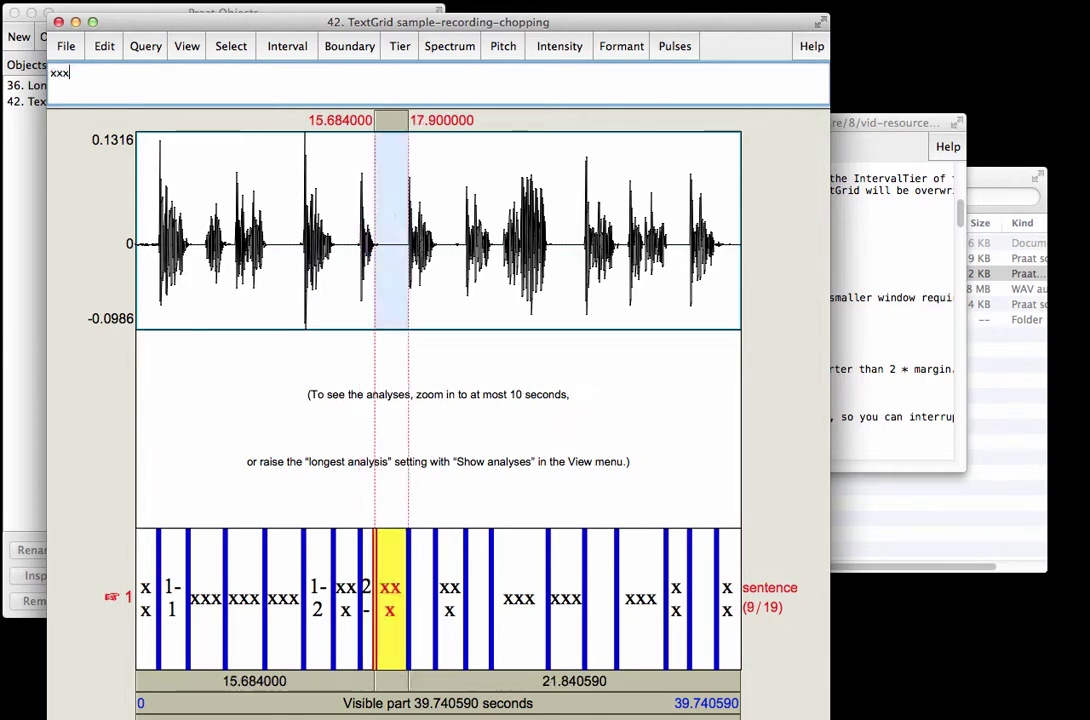
key(alt+Right)
text(2)
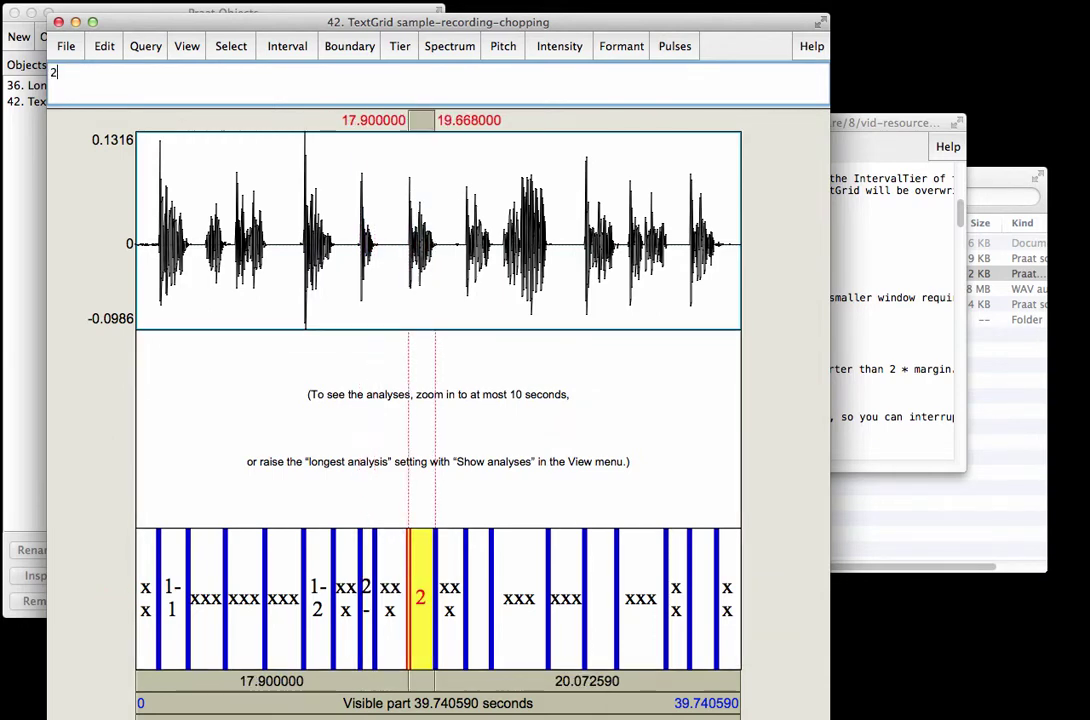
text(-2)
key(alt+Right)
key(alt+Right)
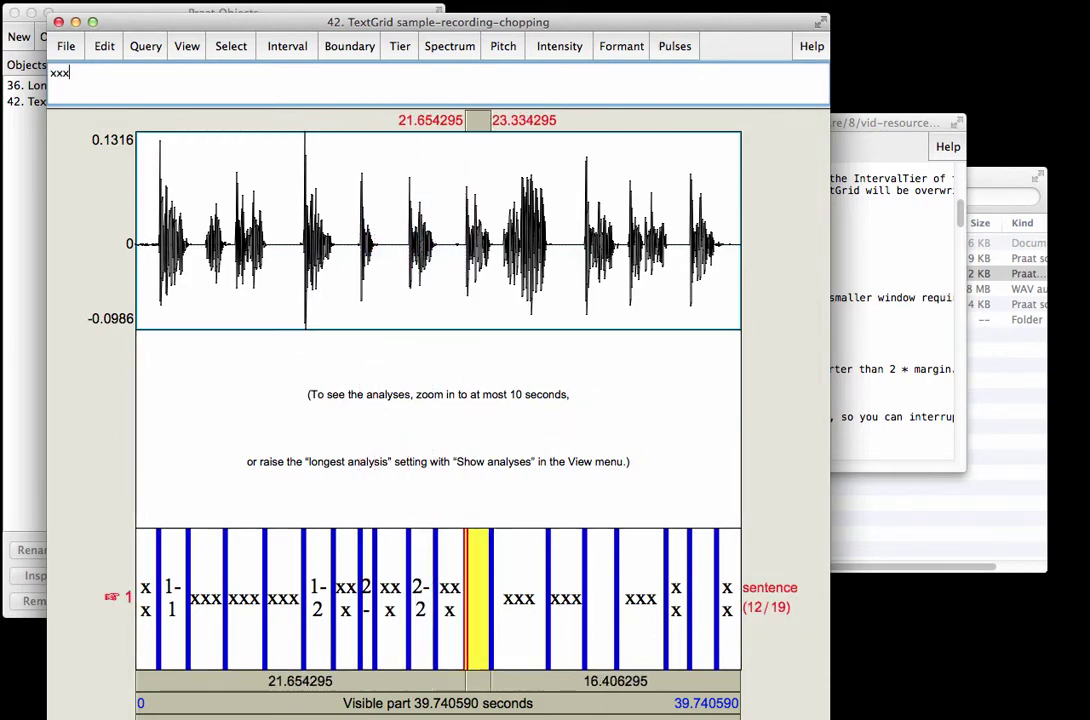
key(Tab)
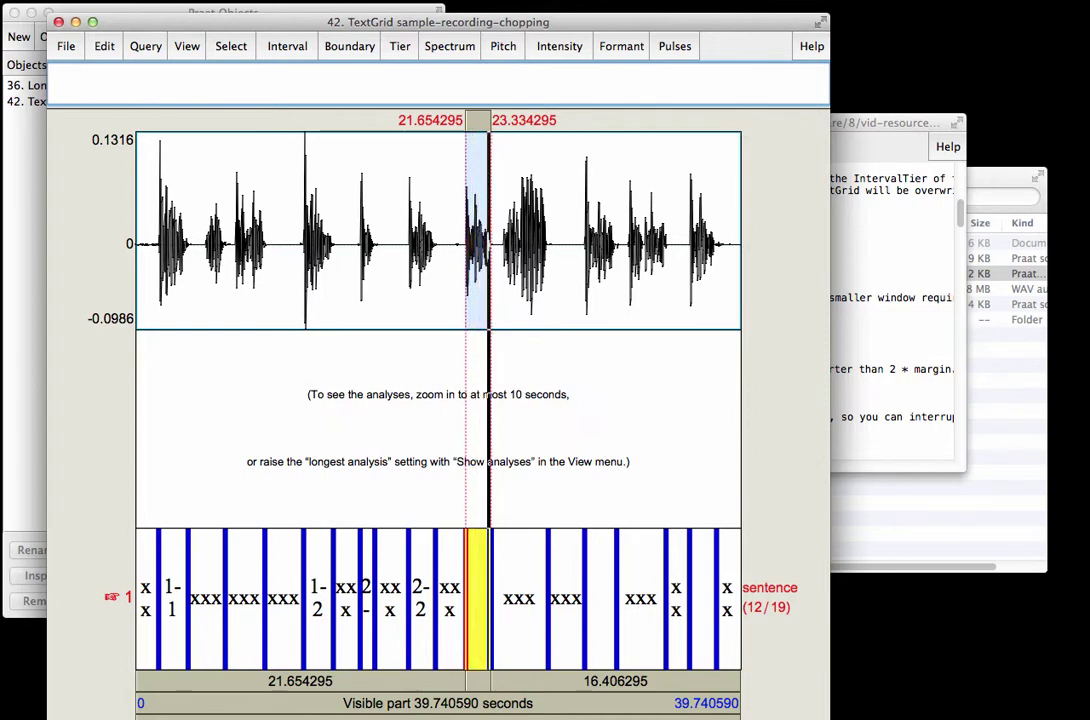
text(2-3)
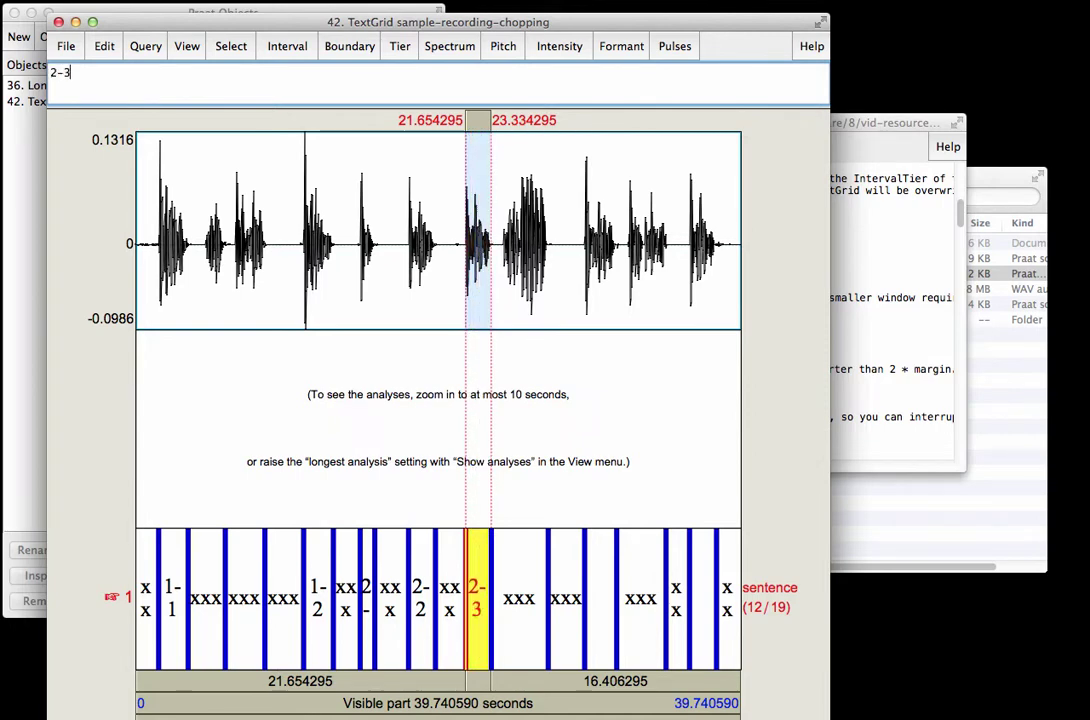
key(alt+Right)
key(alt+Right)
key(alt+Right)
key(Tab)
text(3-1)
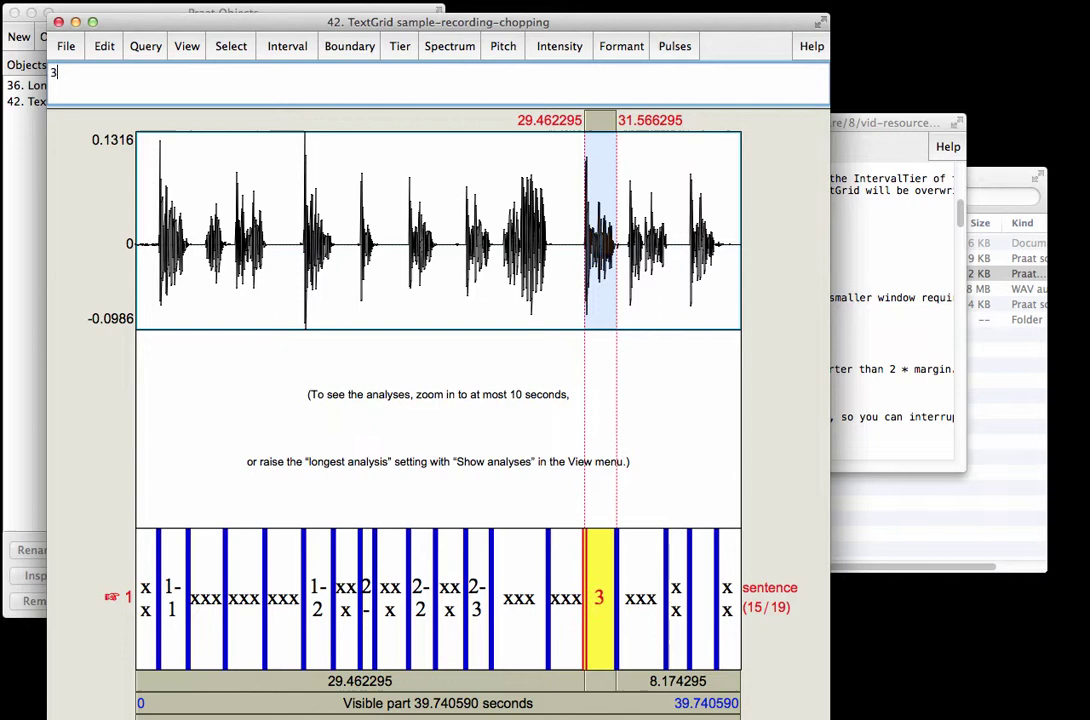
key(alt+Right)
key(alt+Right)
key(alt+Right)
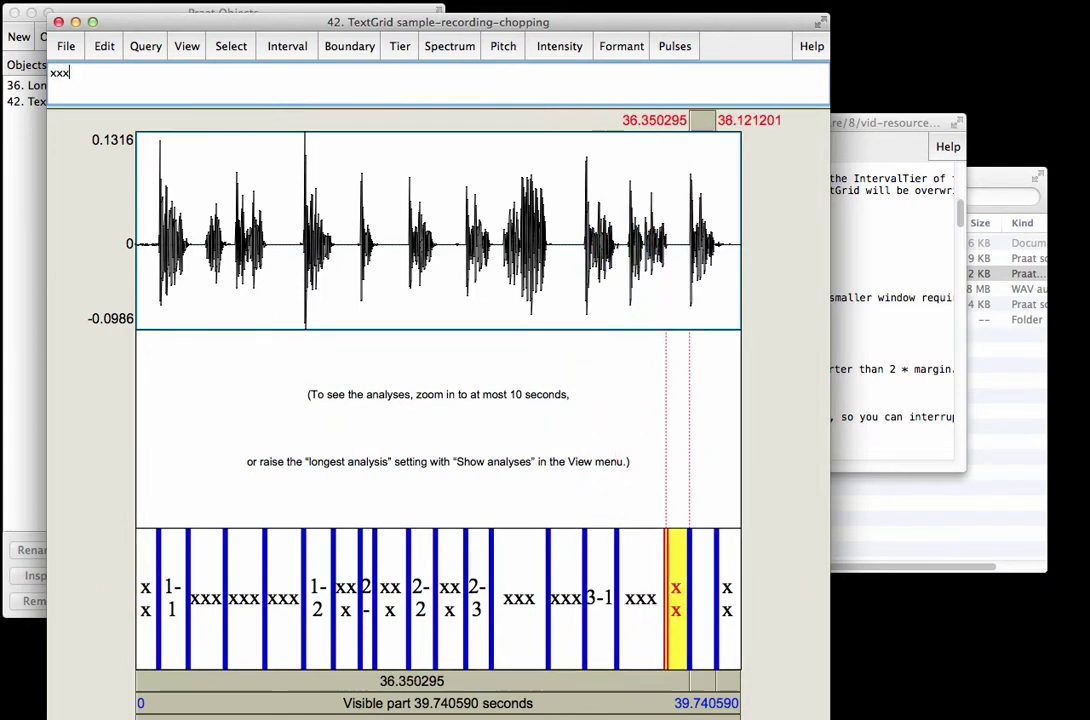
text(3-2)
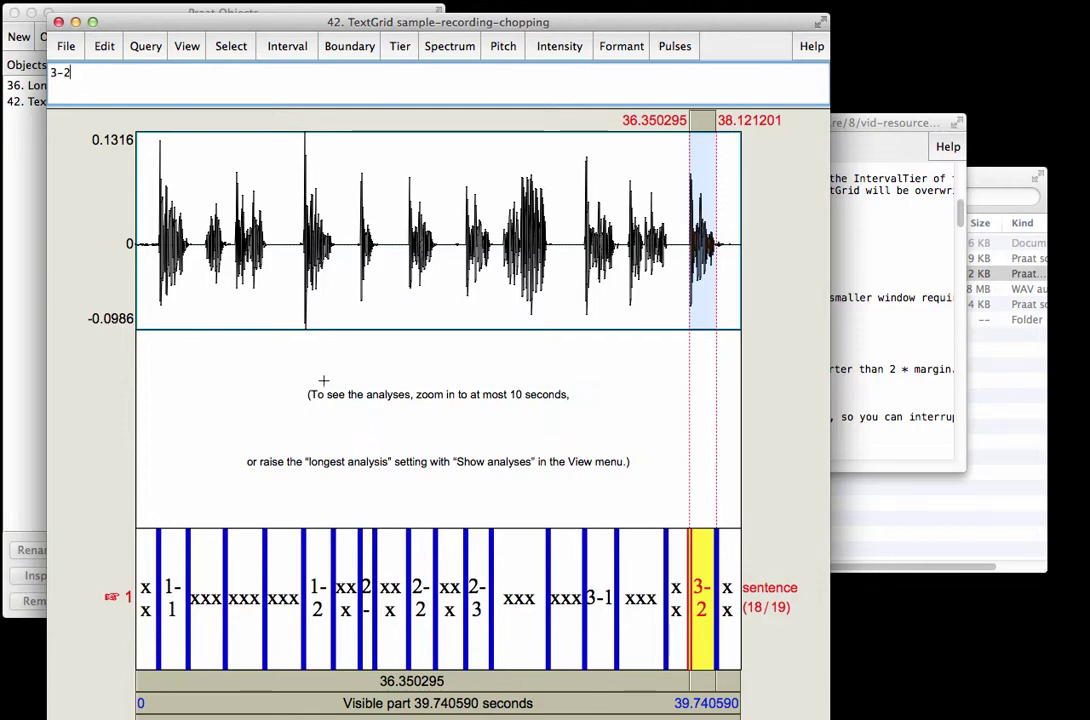
Save the TextGrid as a text file, replacing the existing sample-recording-chopping.TextGrid
drag(318, 20, 434, 12)
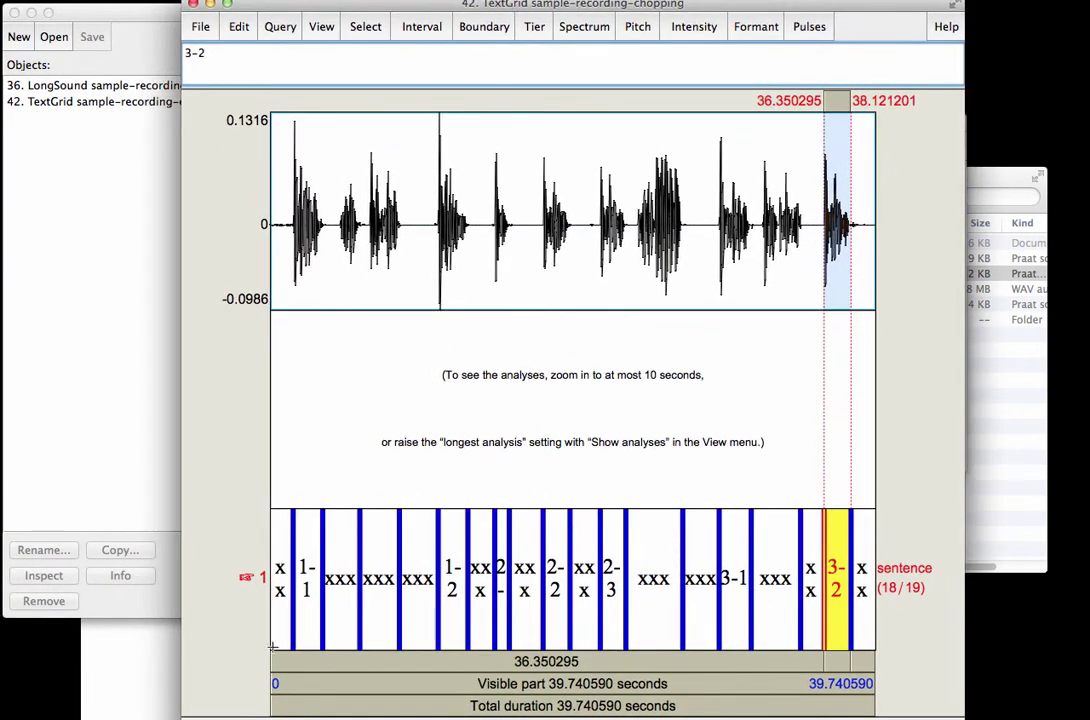
click(306, 598)
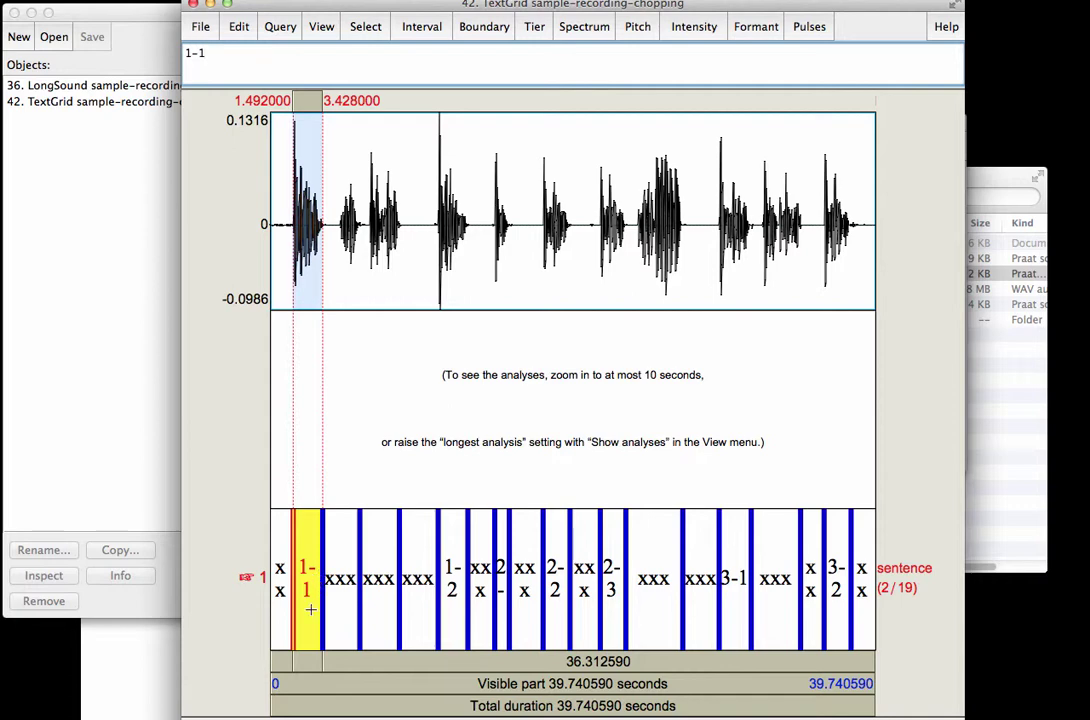
click(200, 27)
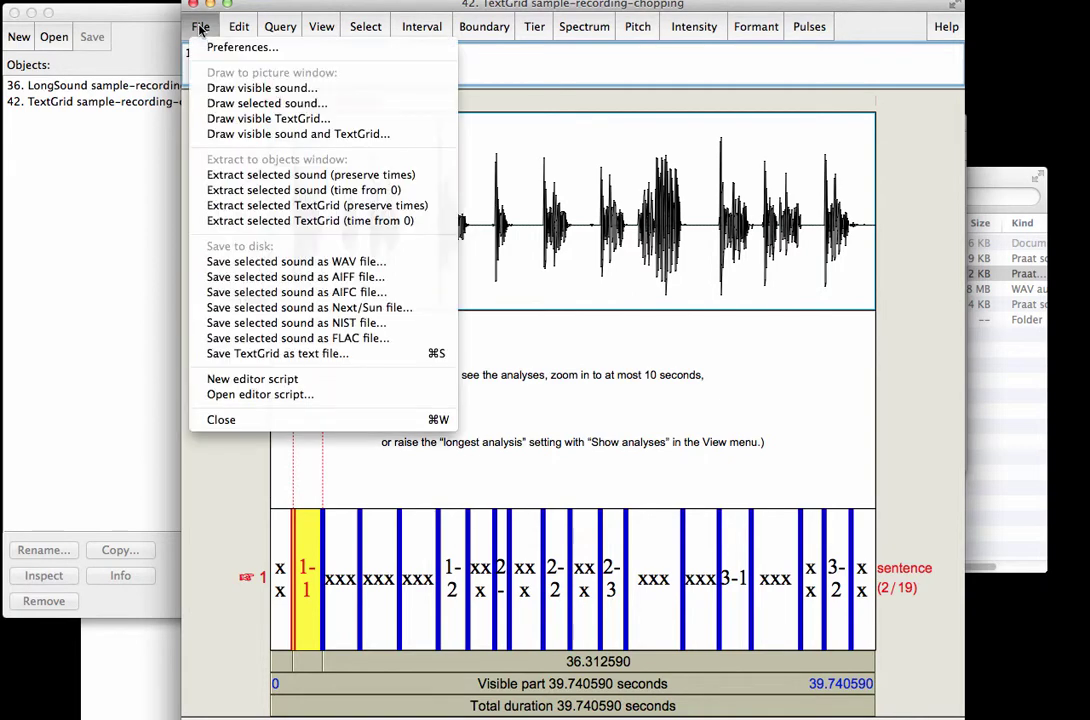
click(285, 354)
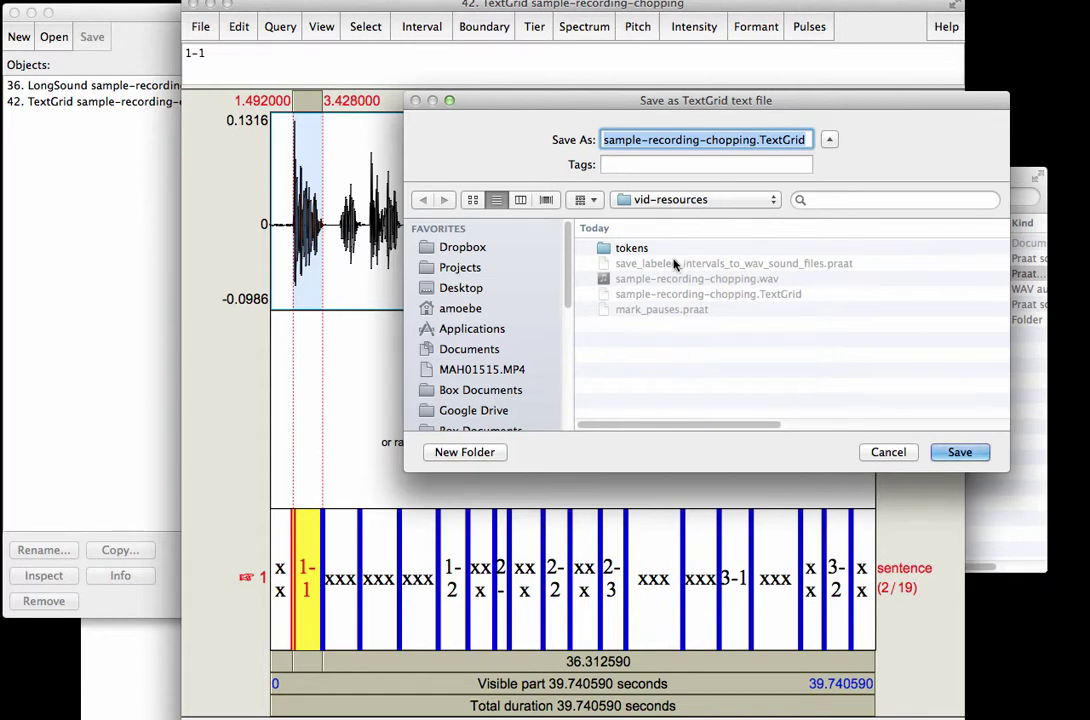
click(959, 452)
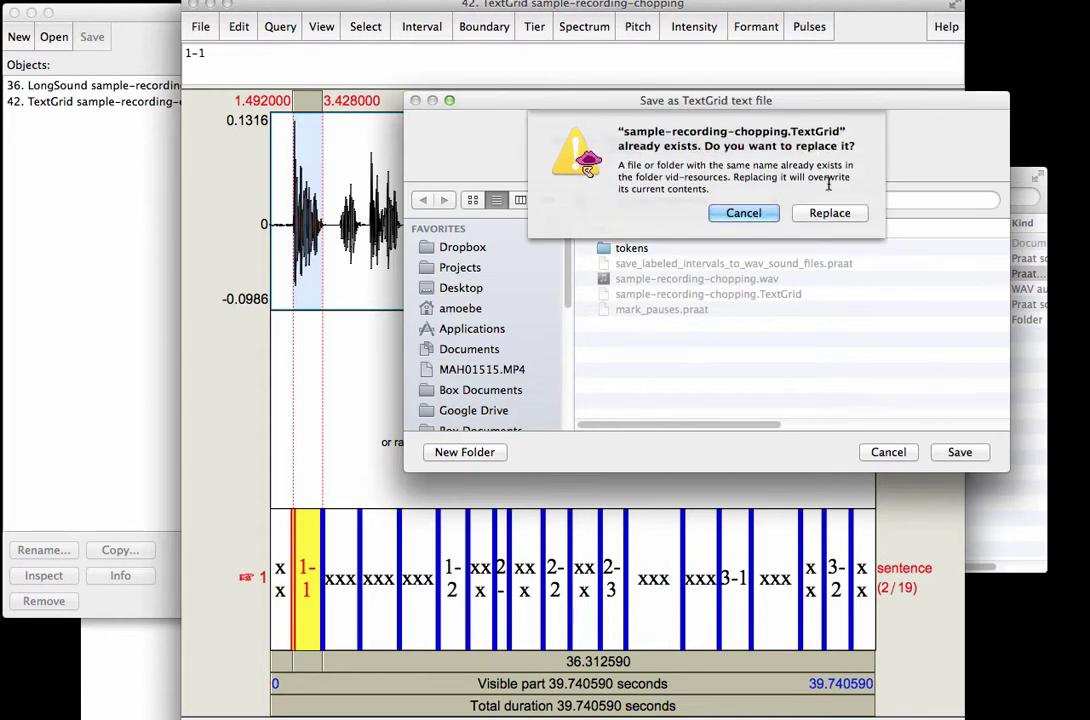
click(828, 214)
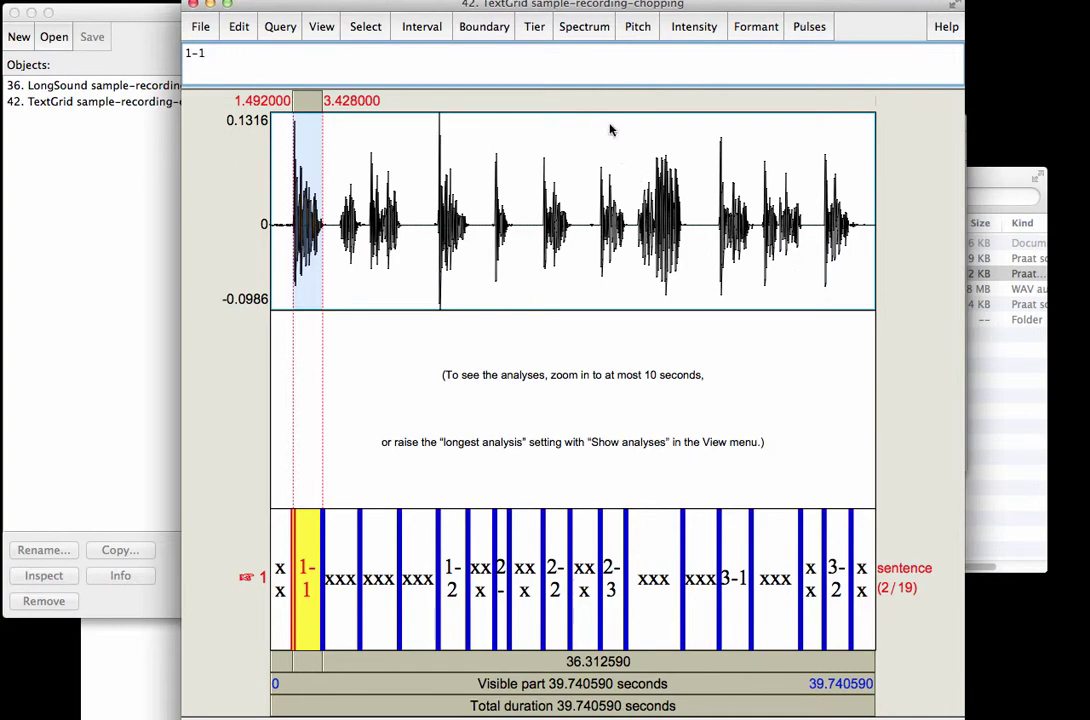
drag(600, 12, 432, 73)
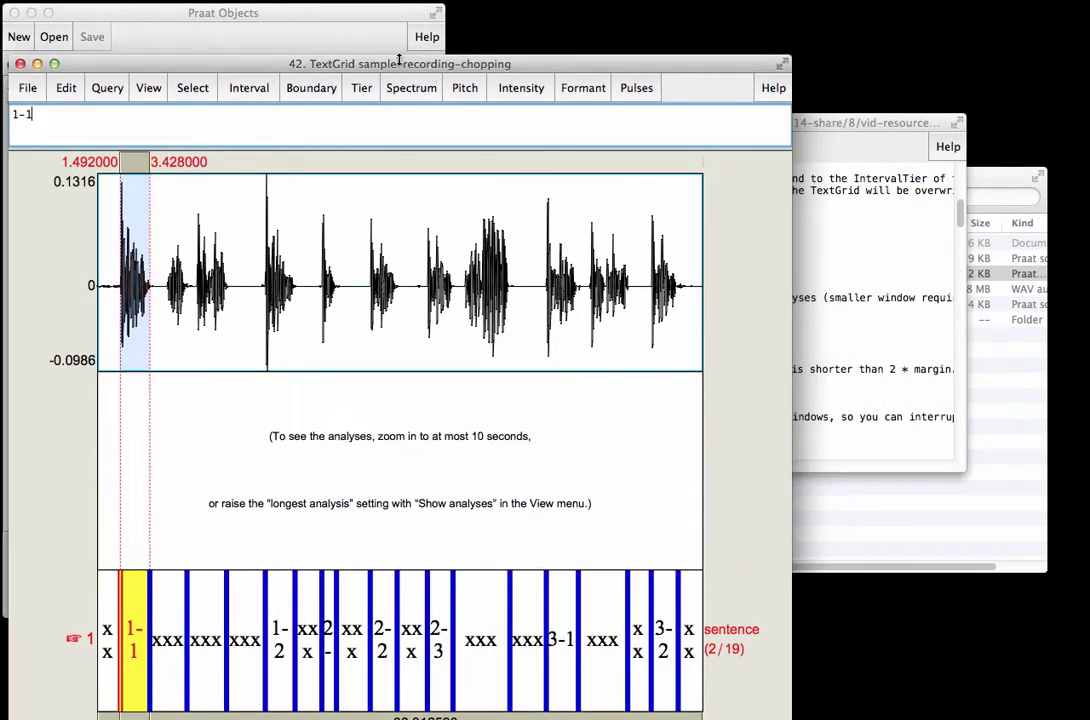
Use Read from file (Cmd+O) to pick save_labeled_intervals_to_wav_sound_files.praat in vid-resources
click(326, 36)
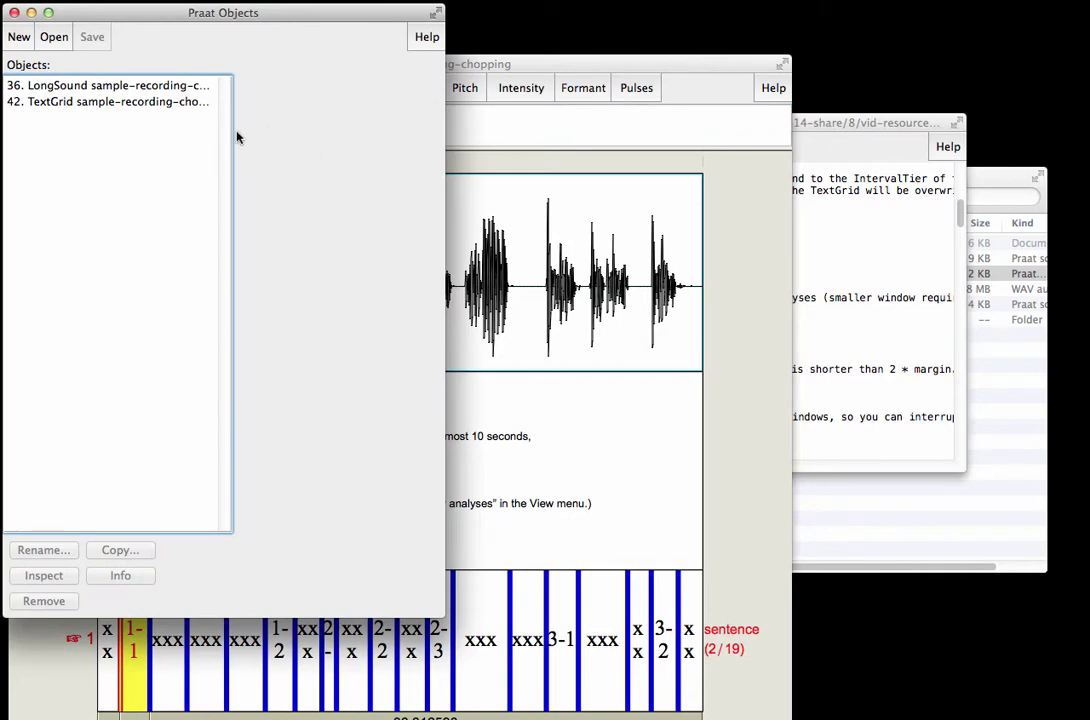
key(super+o)
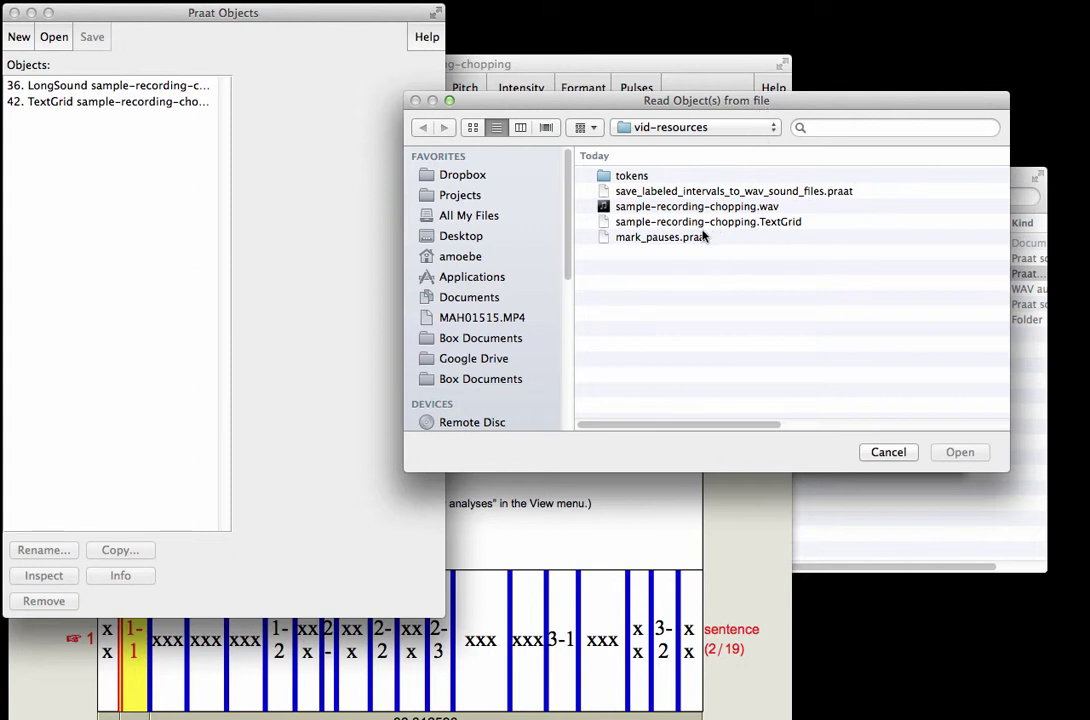
click(695, 191)
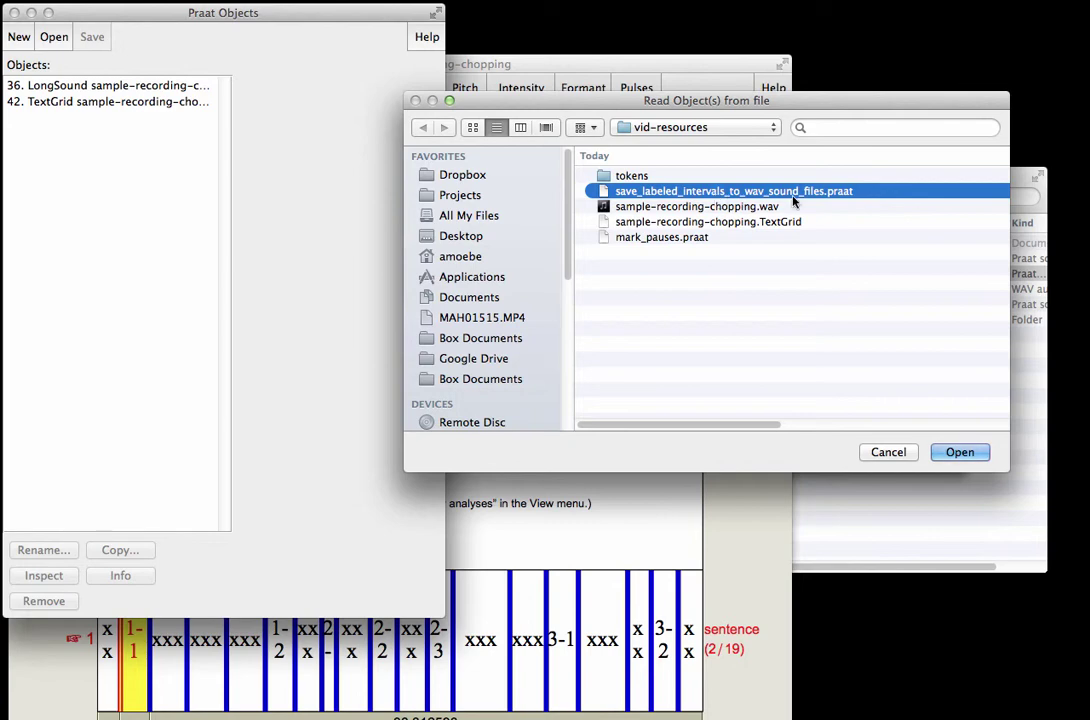
Open the script in the editor and review its form, folder and output path settings
click(960, 452)
drag(425, 509, 706, 184)
scroll(762, 437, up, 15)
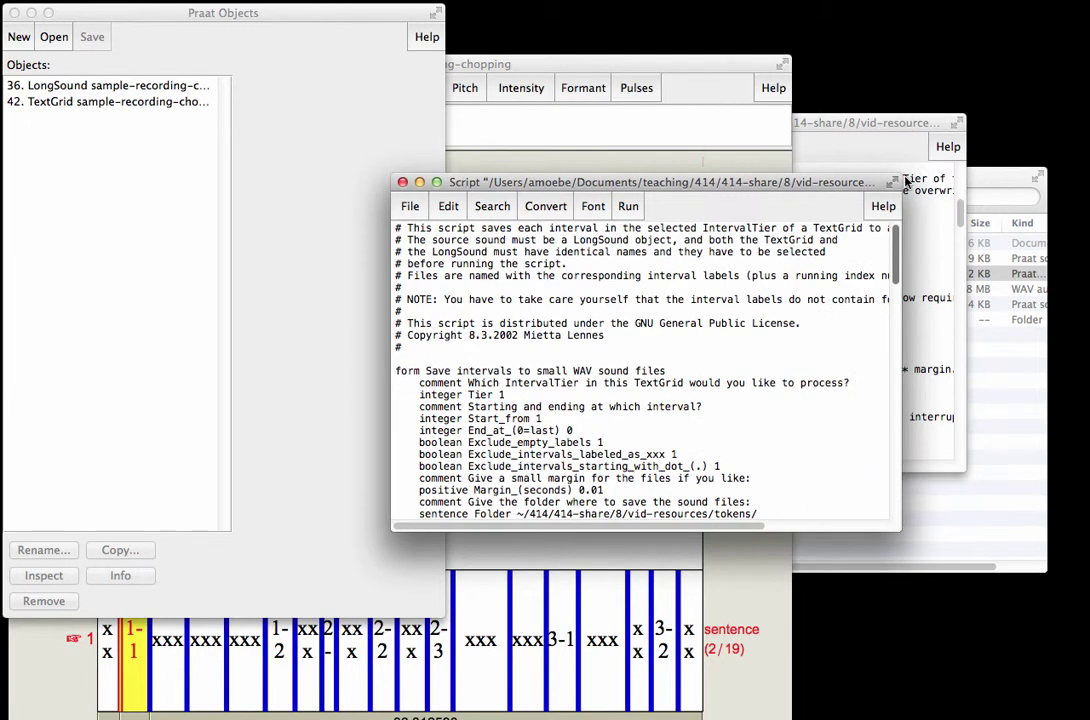
scroll(736, 437, down, 6)
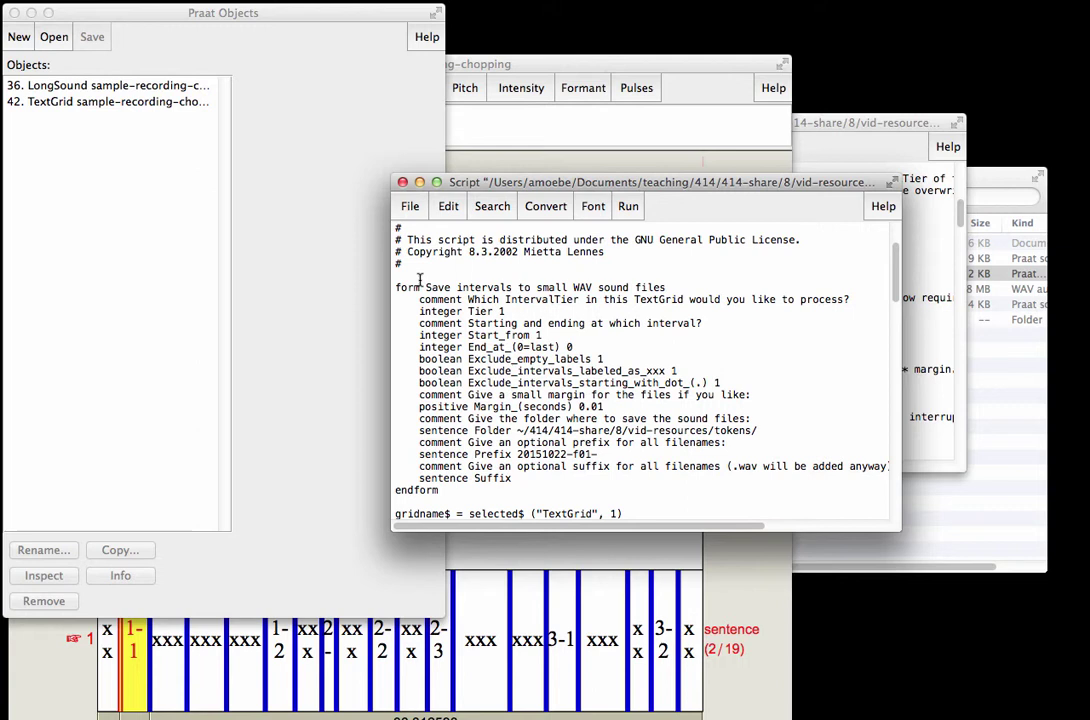
drag(397, 287, 578, 505)
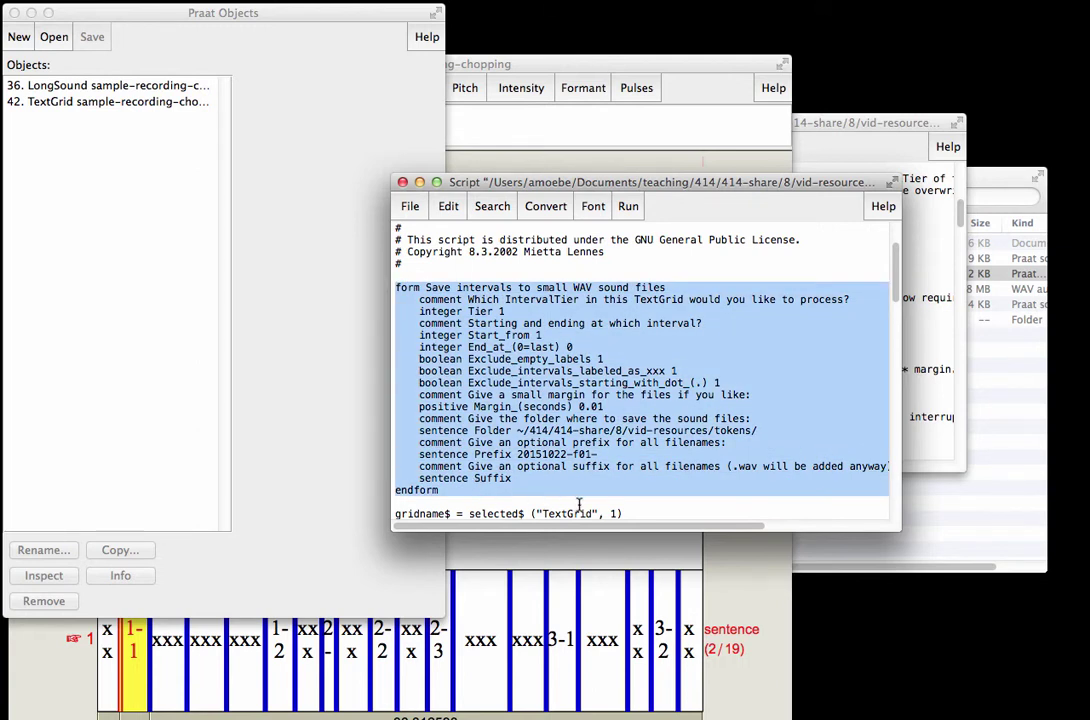
click(569, 484)
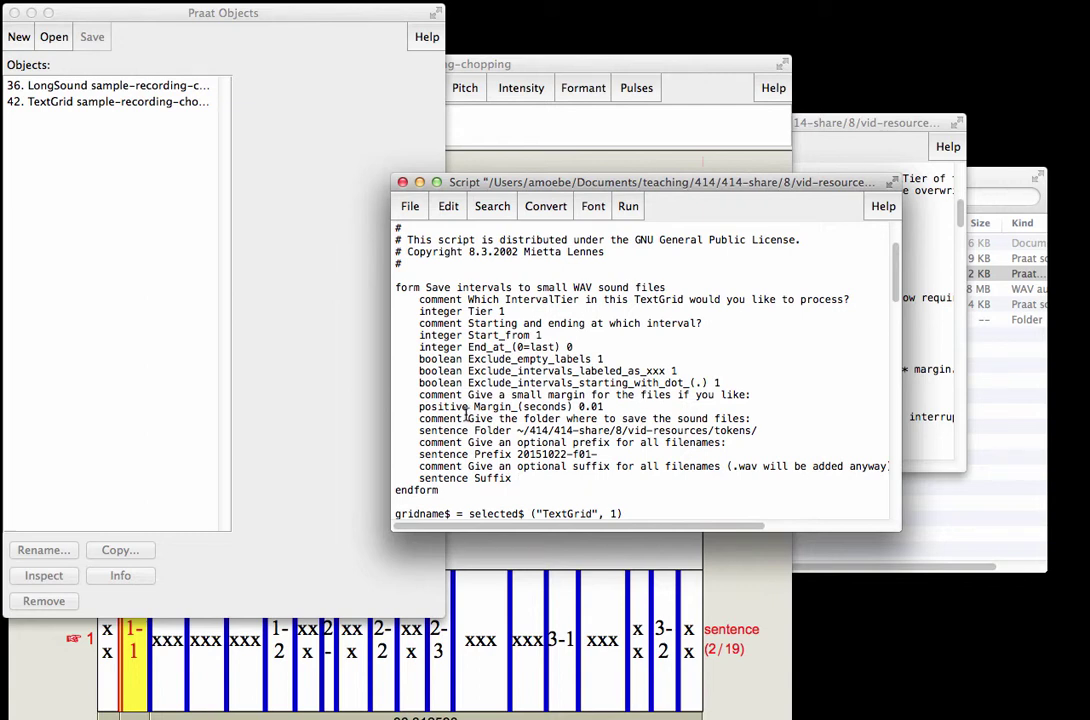
drag(421, 418, 661, 454)
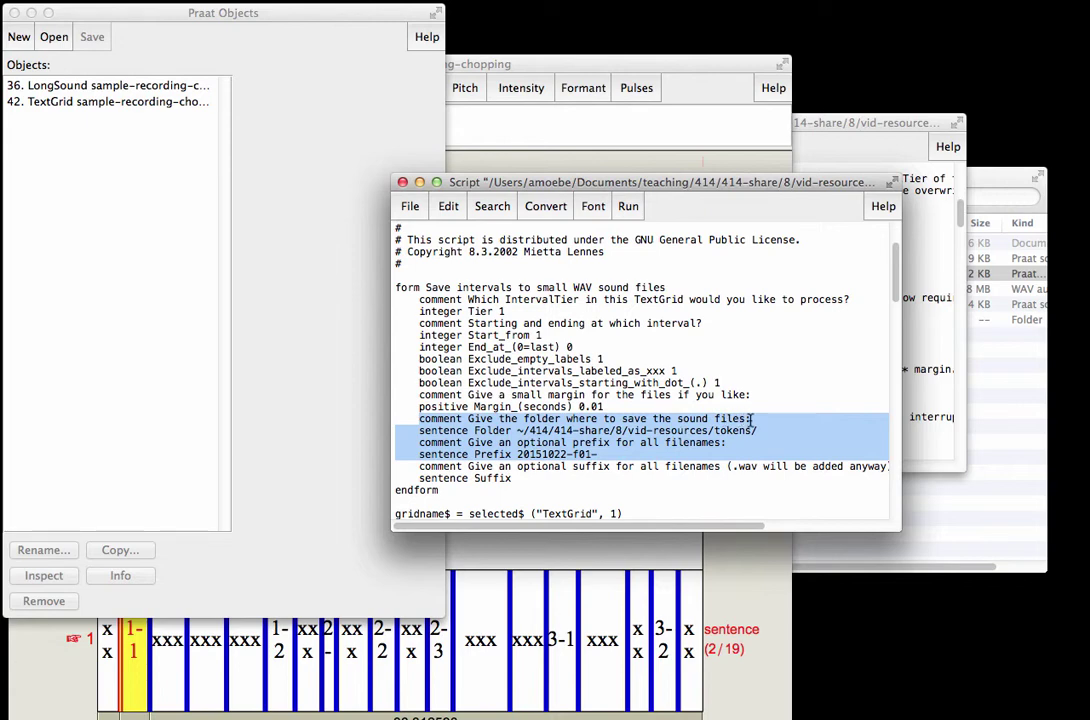
click(648, 430)
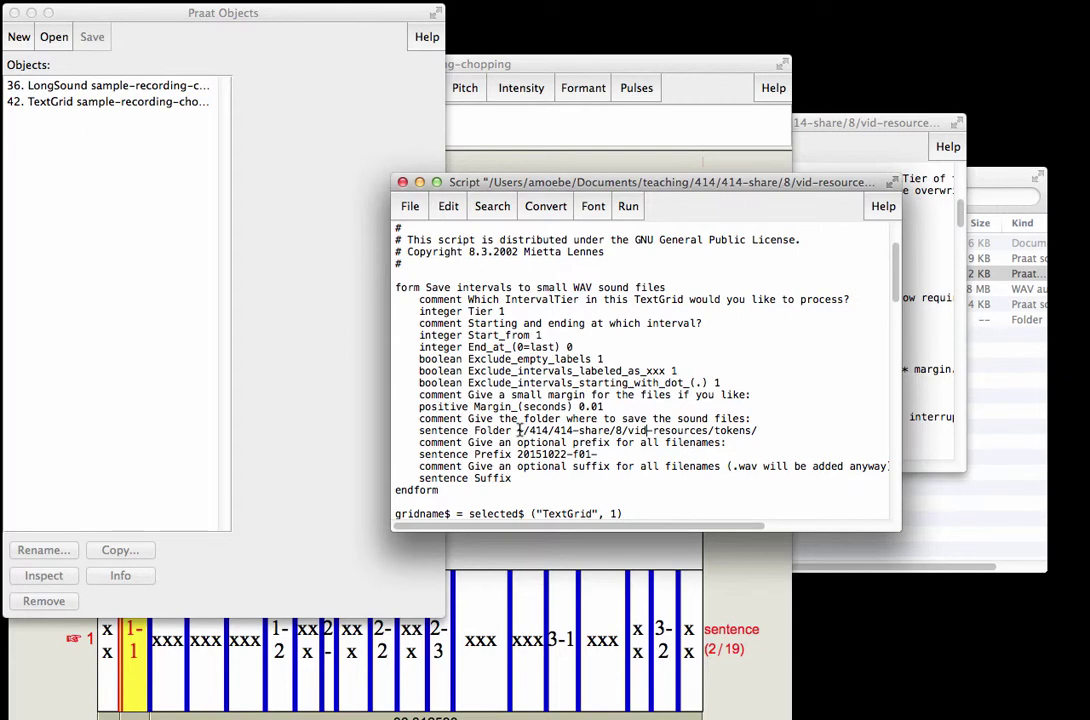
drag(519, 430, 759, 432)
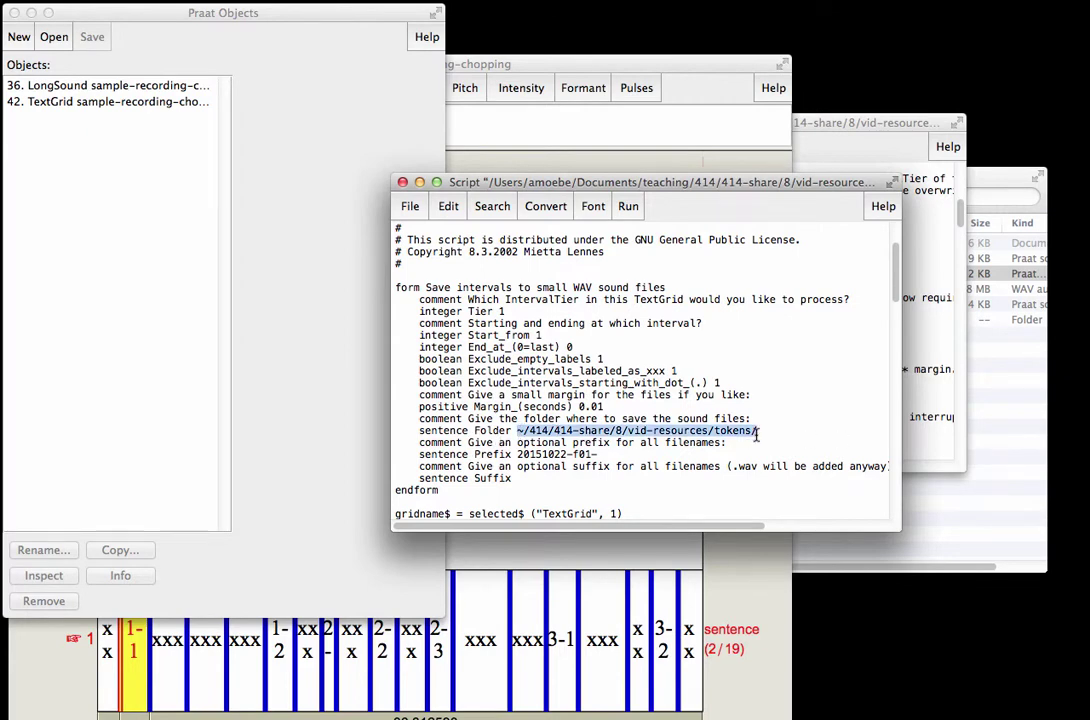
Open the tokens folder in Finder to confirm it is empty, then return to the script
click(975, 480)
double_click(513, 326)
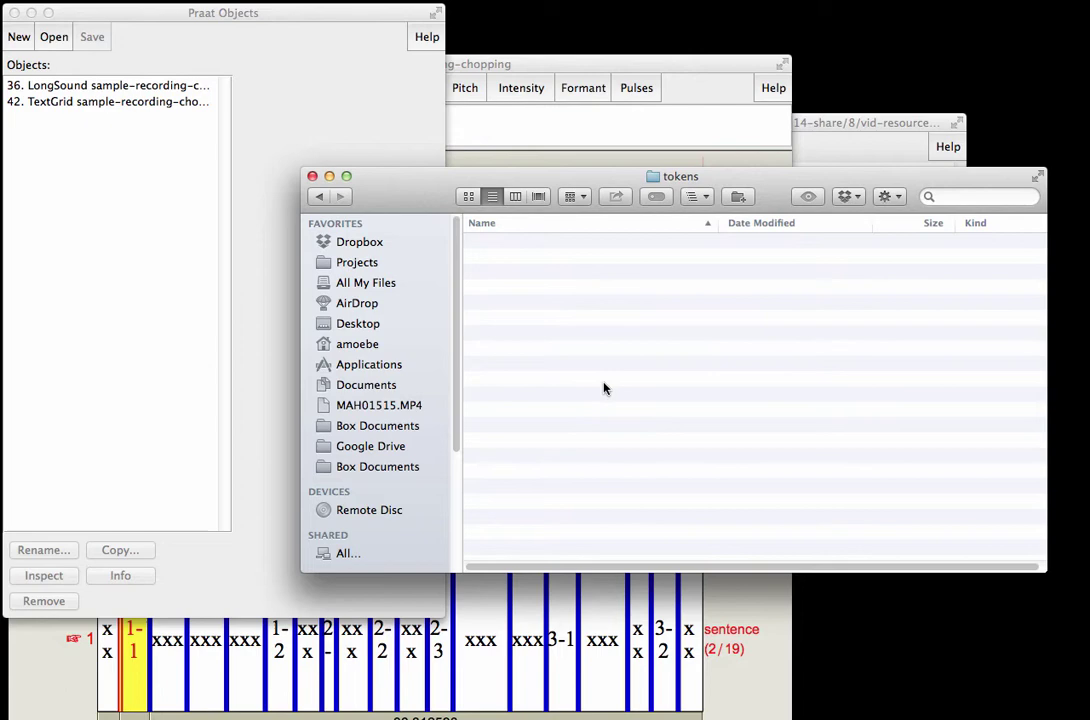
drag(548, 178, 689, 270)
drag(517, 430, 764, 430)
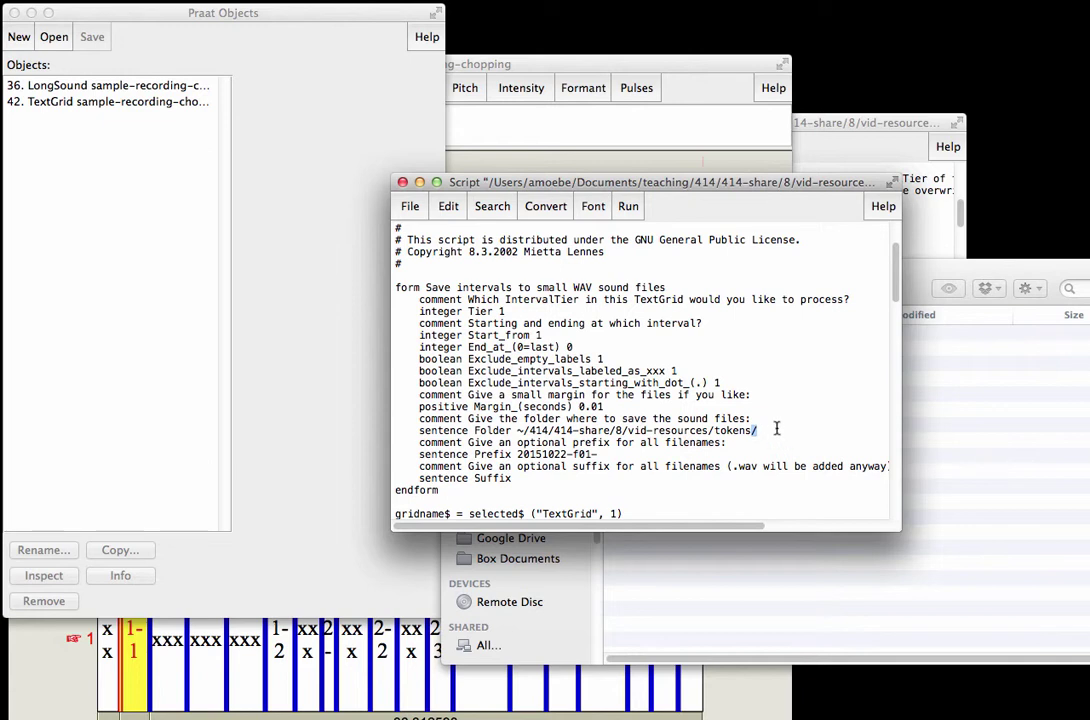
Highlight the prefix 20151022-f01- and its date 20151022 in the script, then return to the TextGrid editor
drag(419, 442, 688, 448)
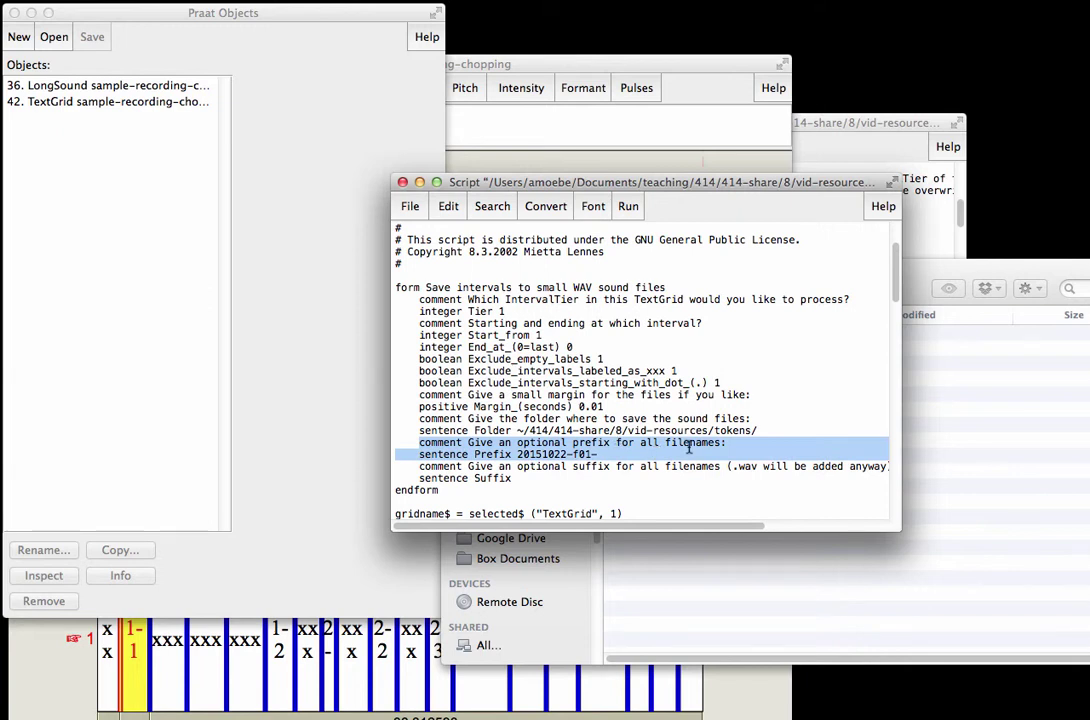
click(518, 454)
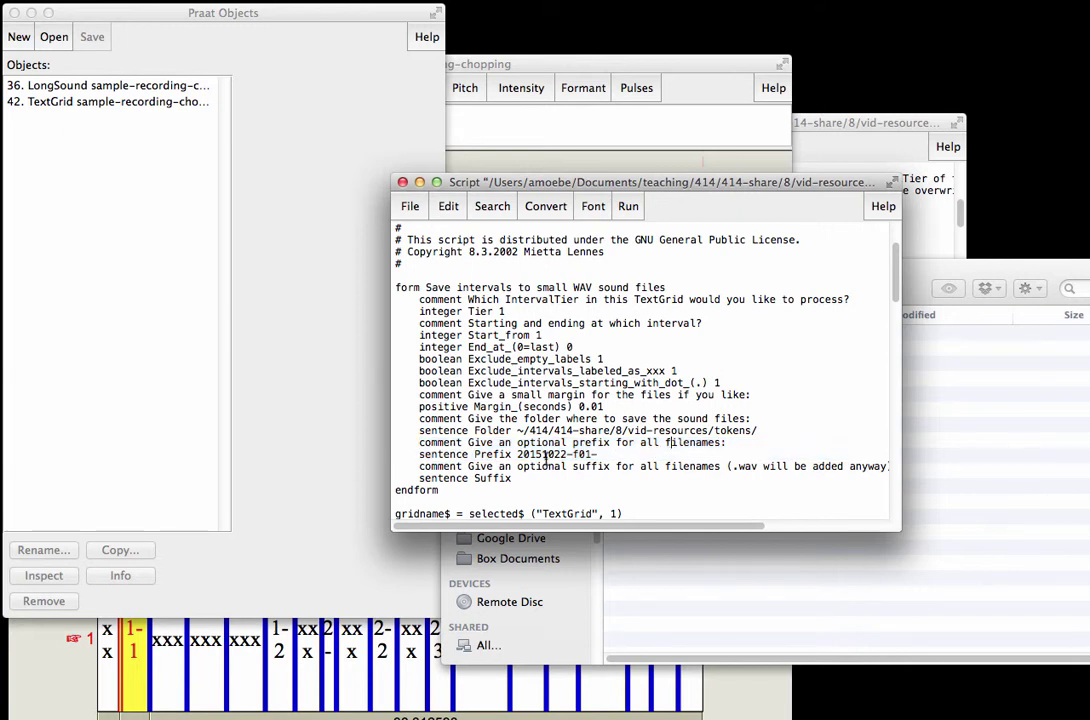
drag(518, 454, 597, 455)
key(Right)
click(134, 632)
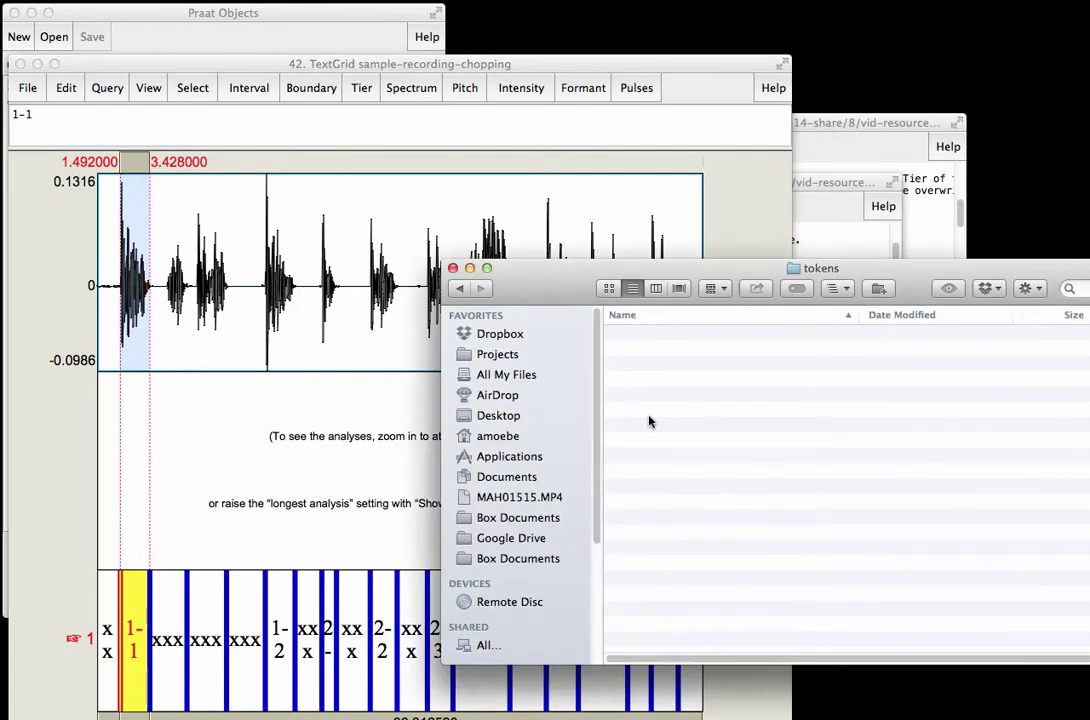
drag(517, 455, 604, 455)
click(604, 455)
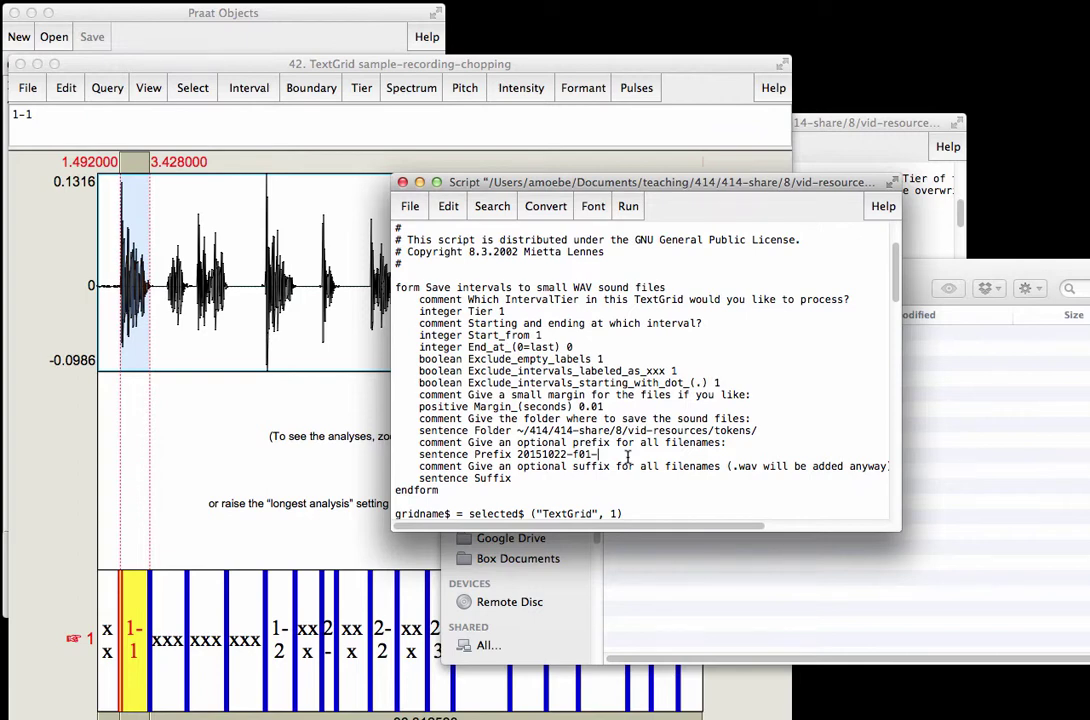
click(266, 333)
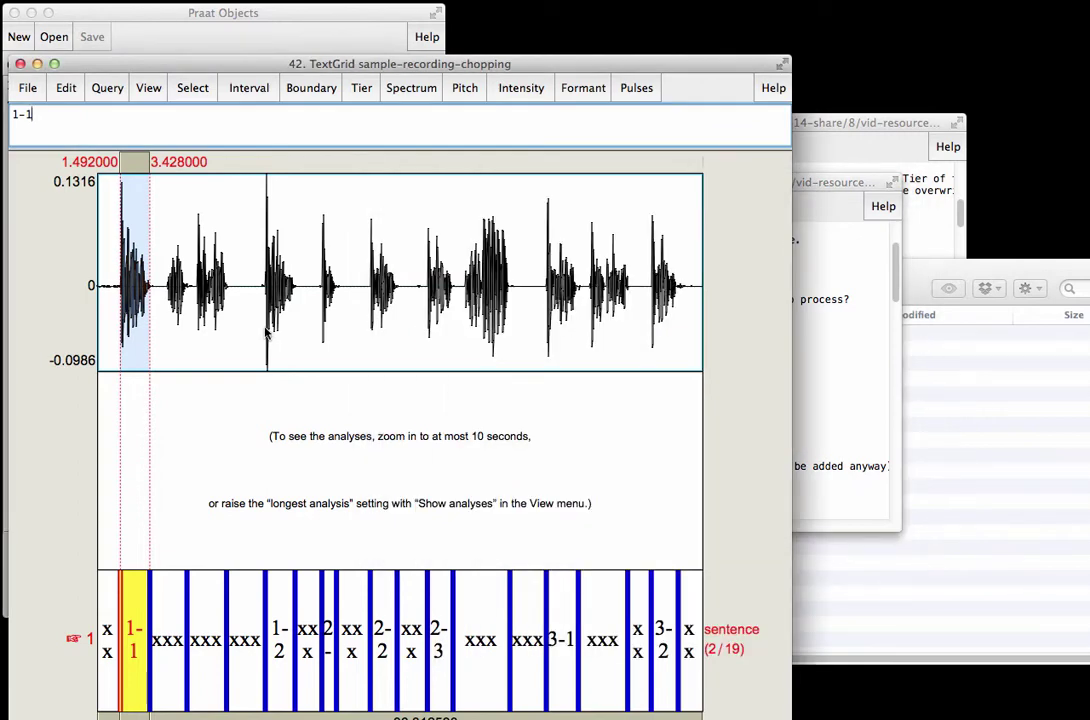
Close the TextGrid editor and select the LongSound and TextGrid objects together
key(super+w)
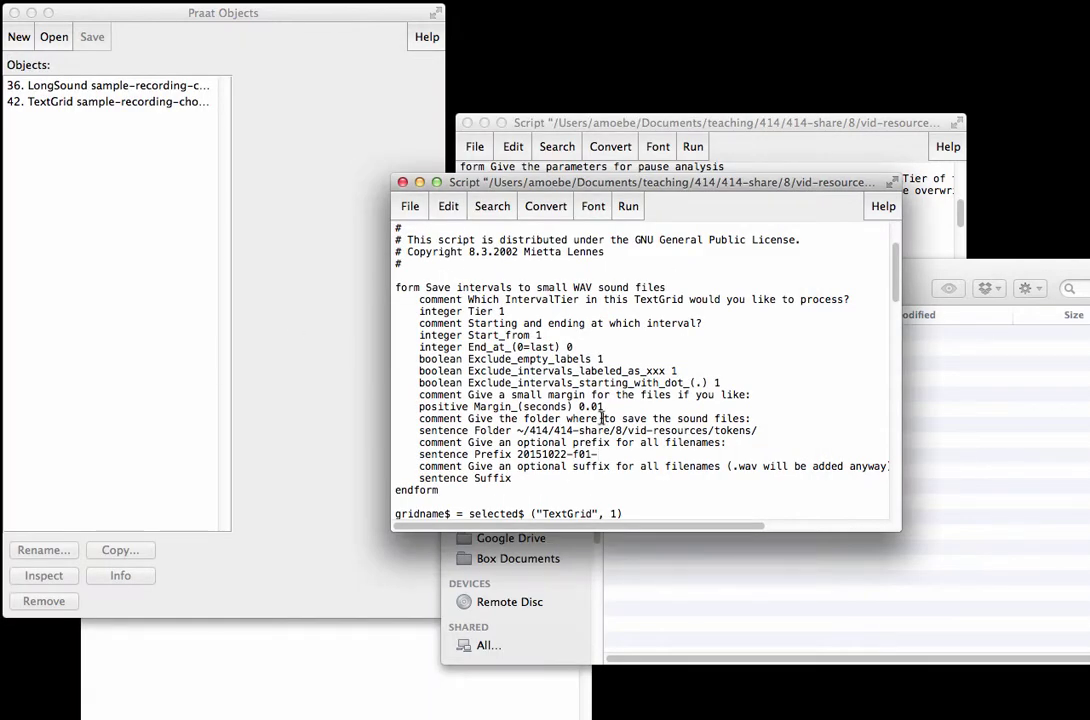
click(152, 90)
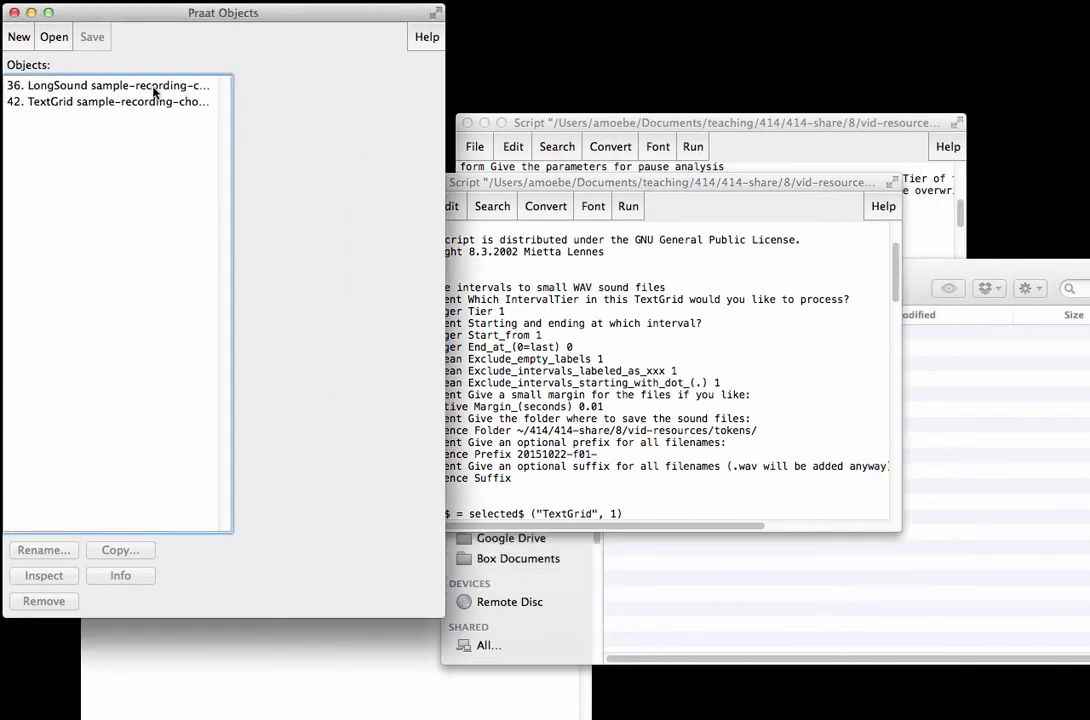
click(155, 90)
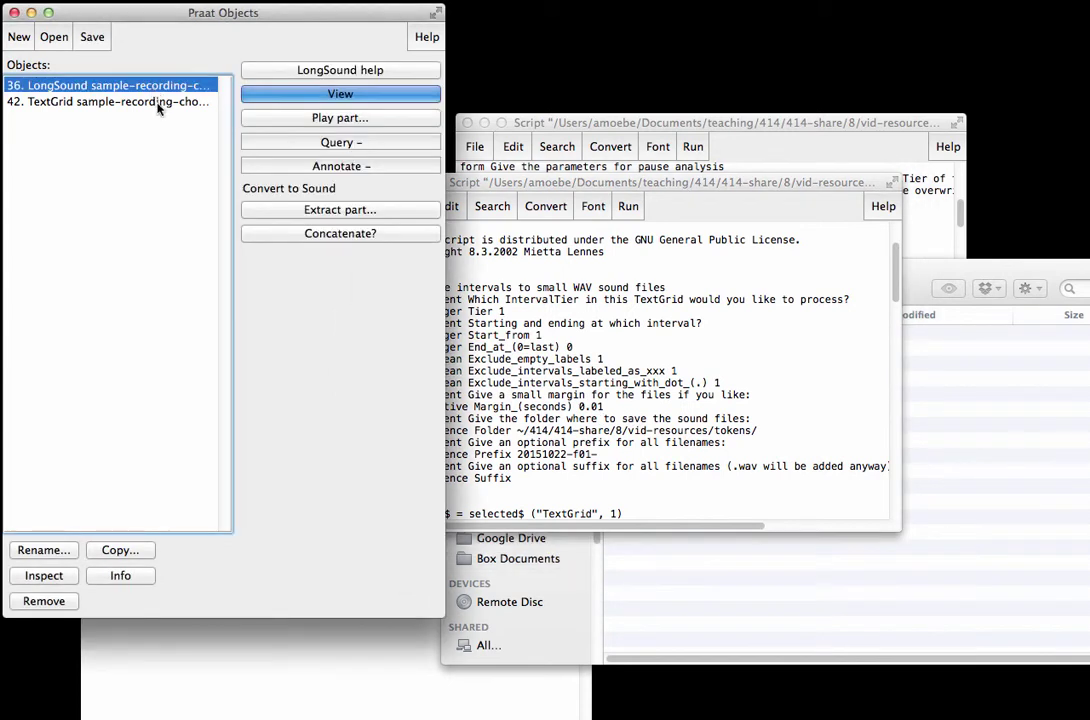
shift+click(157, 104)
Run the script to bring up its form and check the Tier and Start from interval values
click(554, 284)
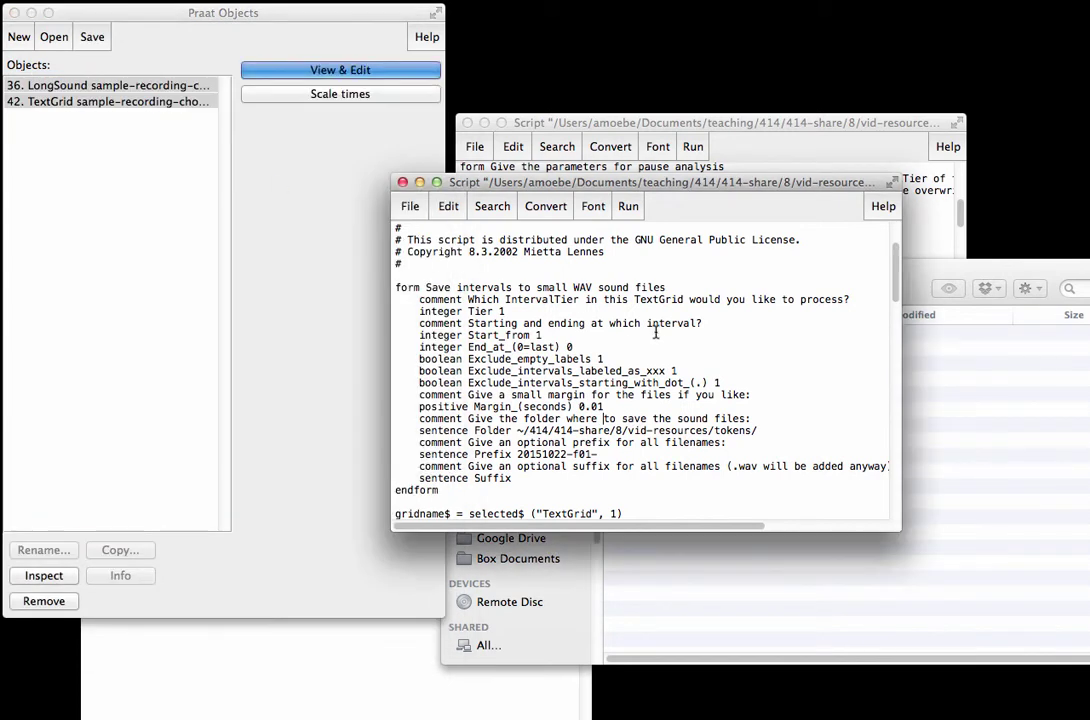
click(628, 206)
click(640, 224)
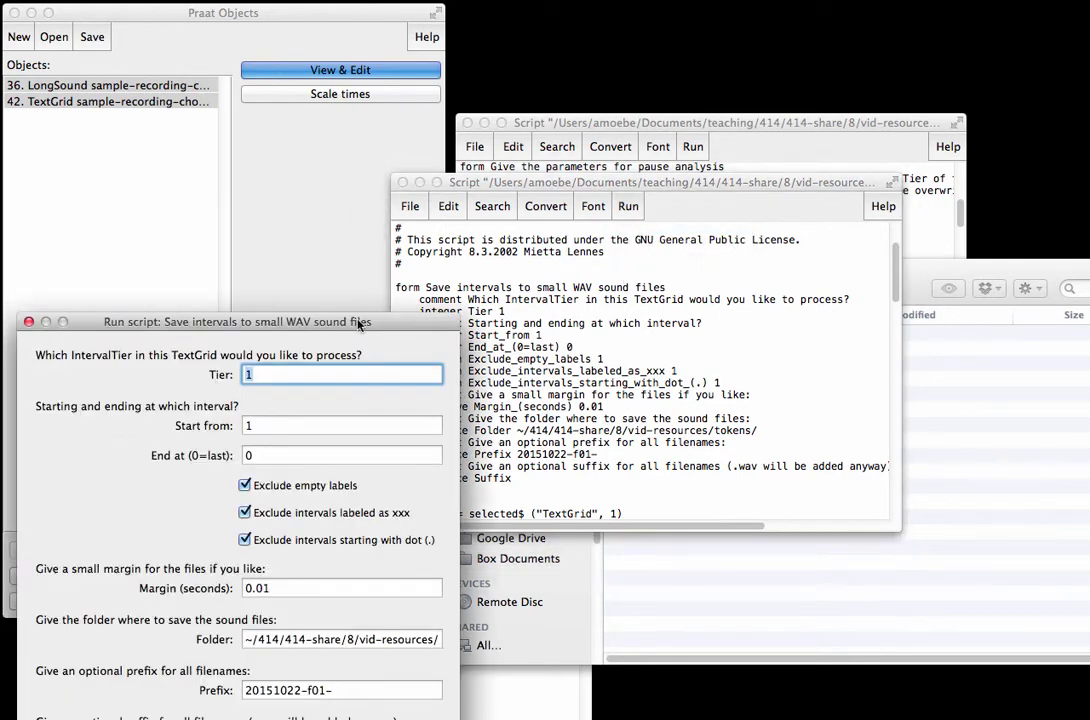
drag(358, 325, 620, 175)
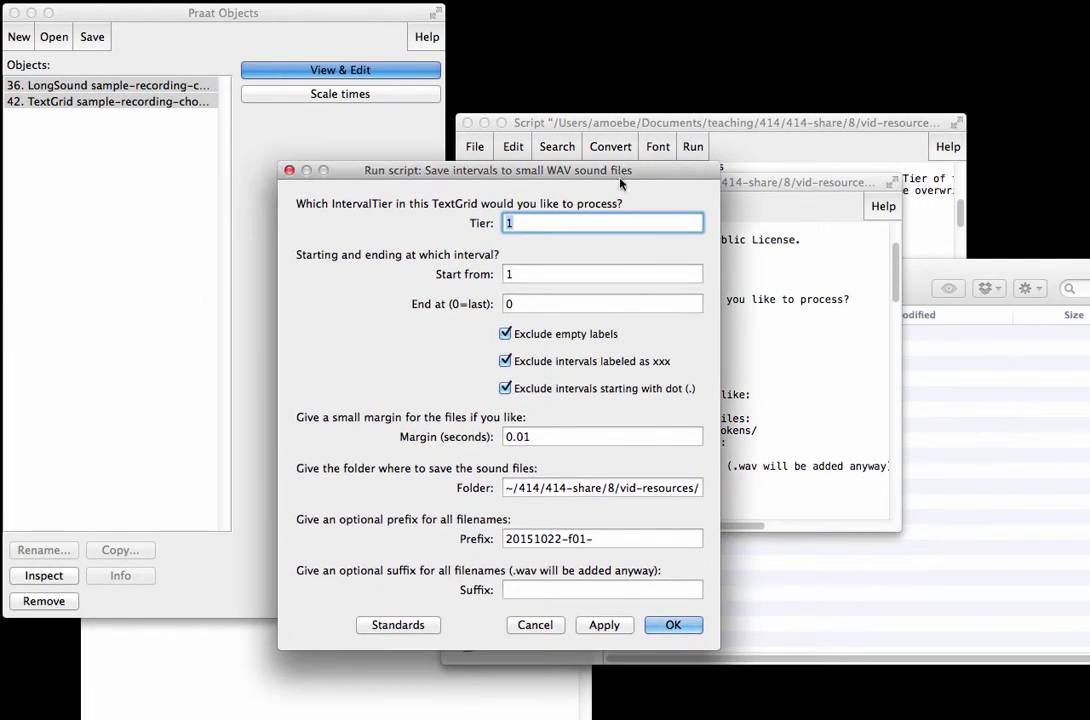
click(585, 274)
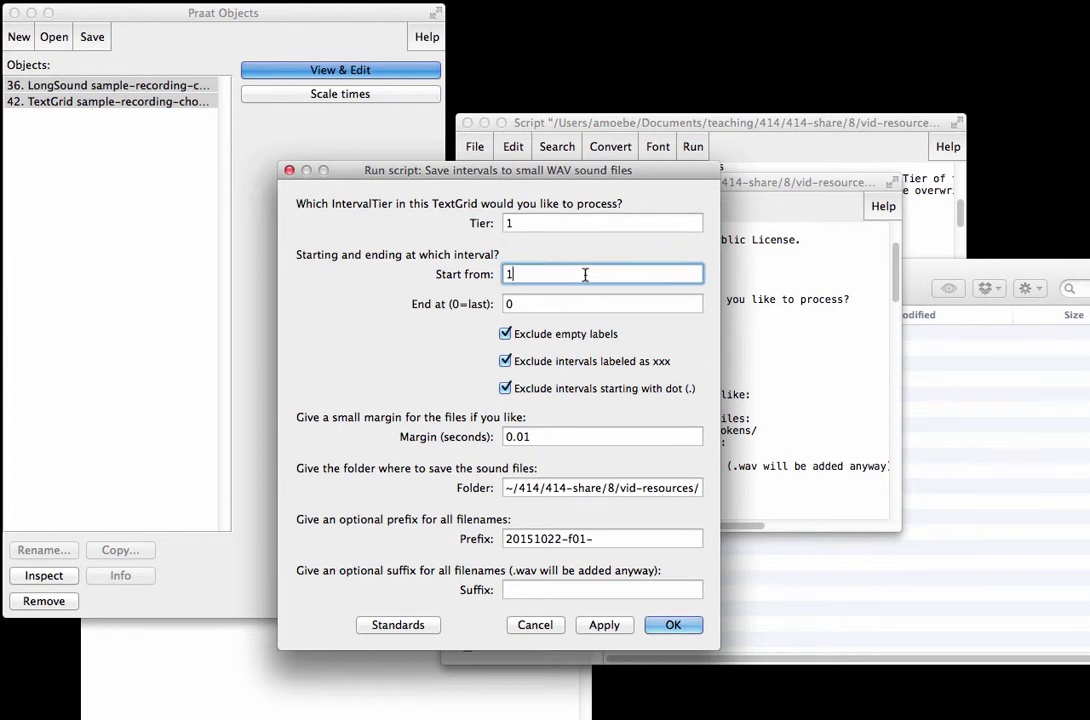
click(543, 219)
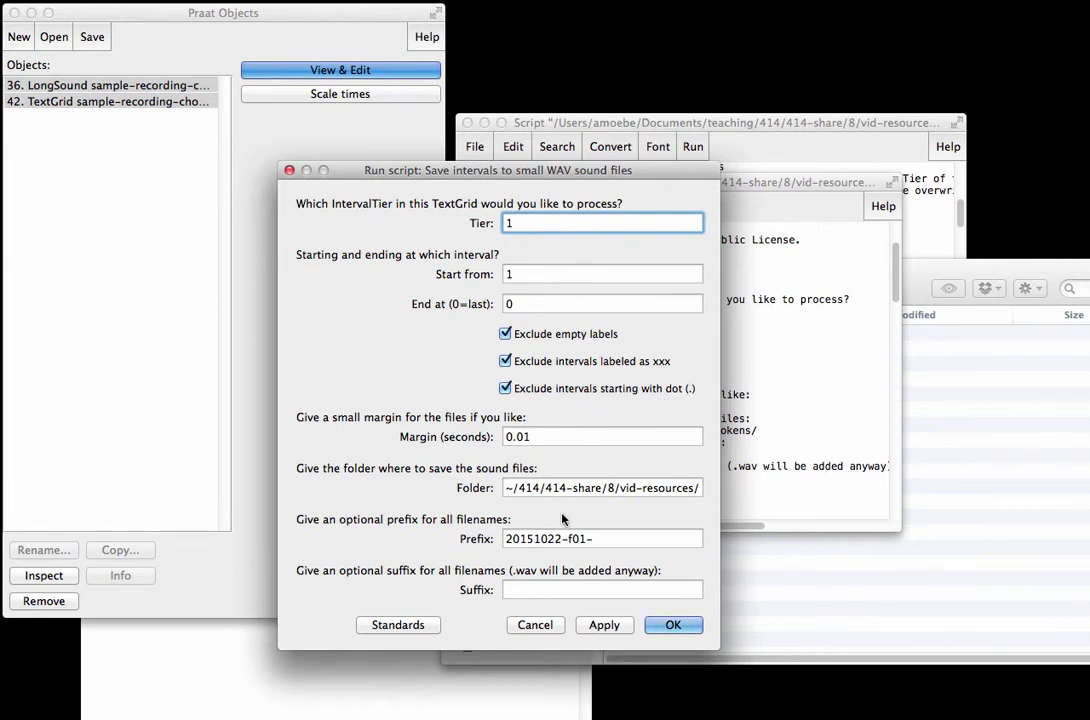
Keep the 0.01 s margin, run the script, and confirm saving the 7 WAV files
click(540, 437)
click(546, 437)
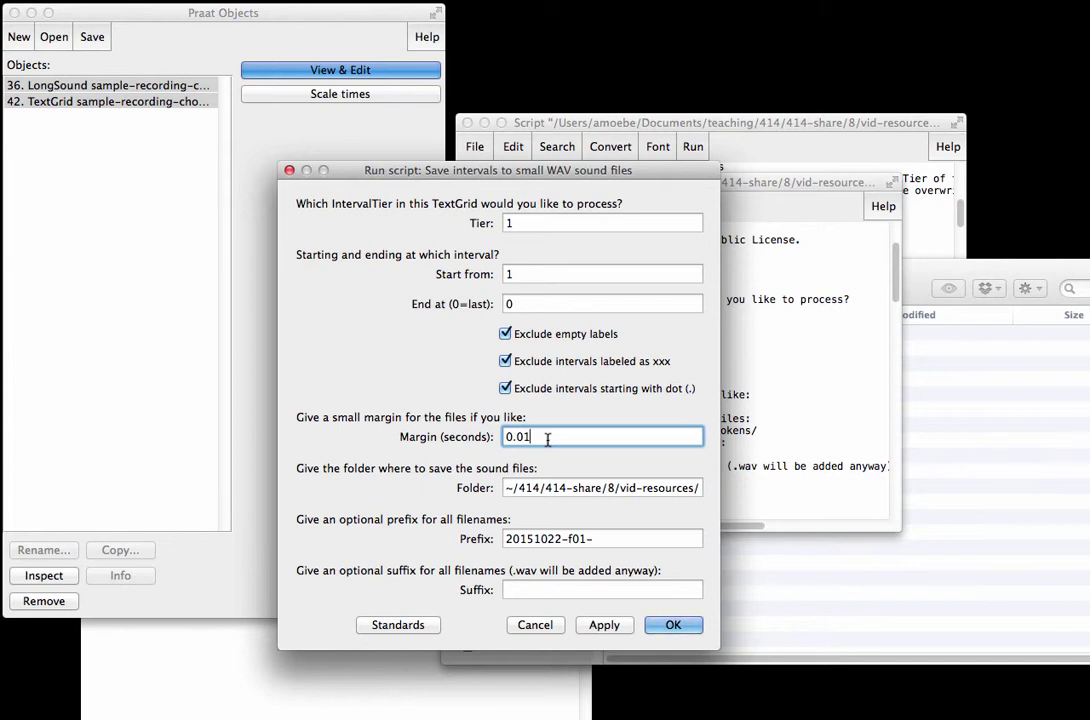
double_click(540, 438)
click(565, 437)
click(674, 626)
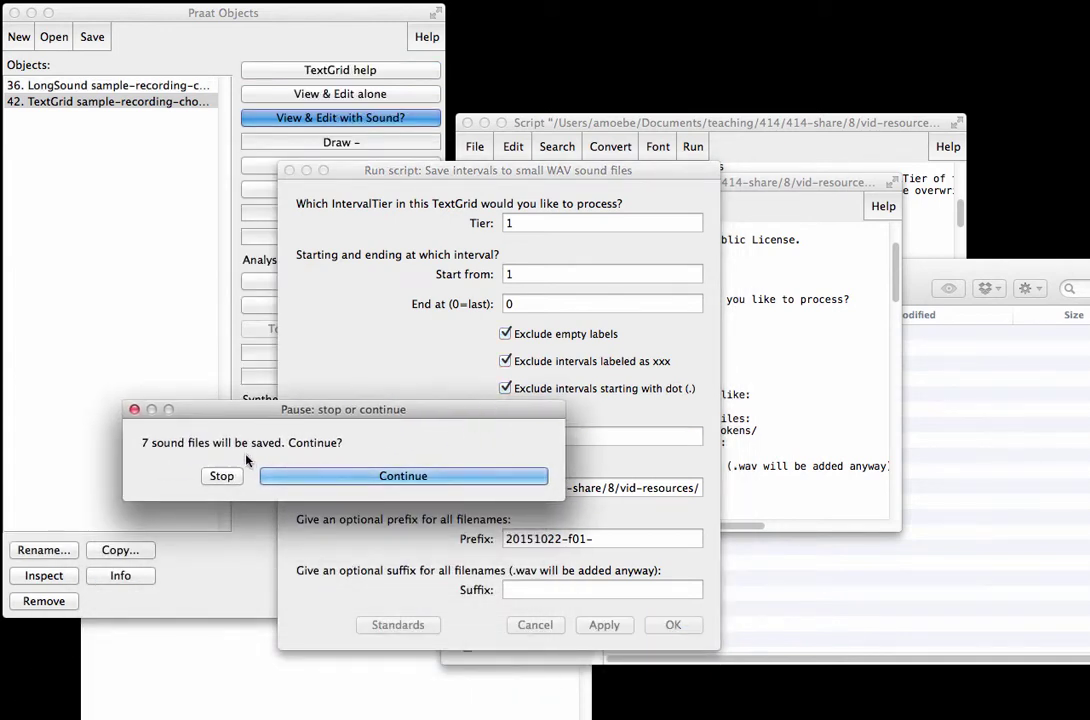
click(348, 478)
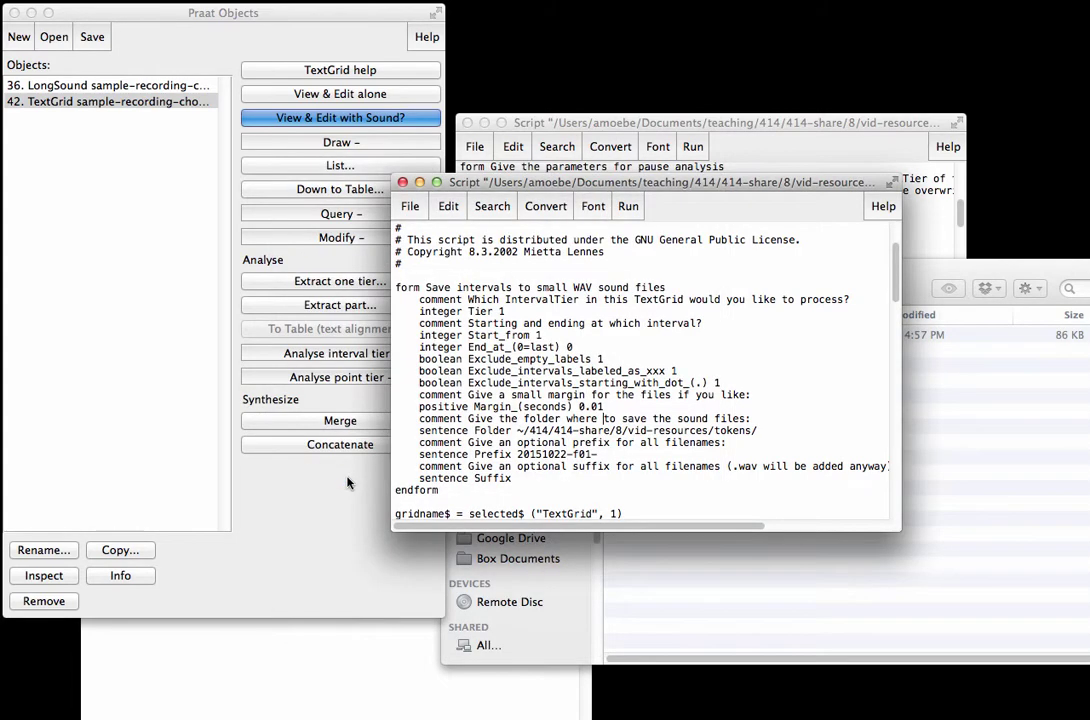
Select all seven token WAV files, 20151022-f01-1-1.wav through 3-2.wav, and open their context menu
click(915, 578)
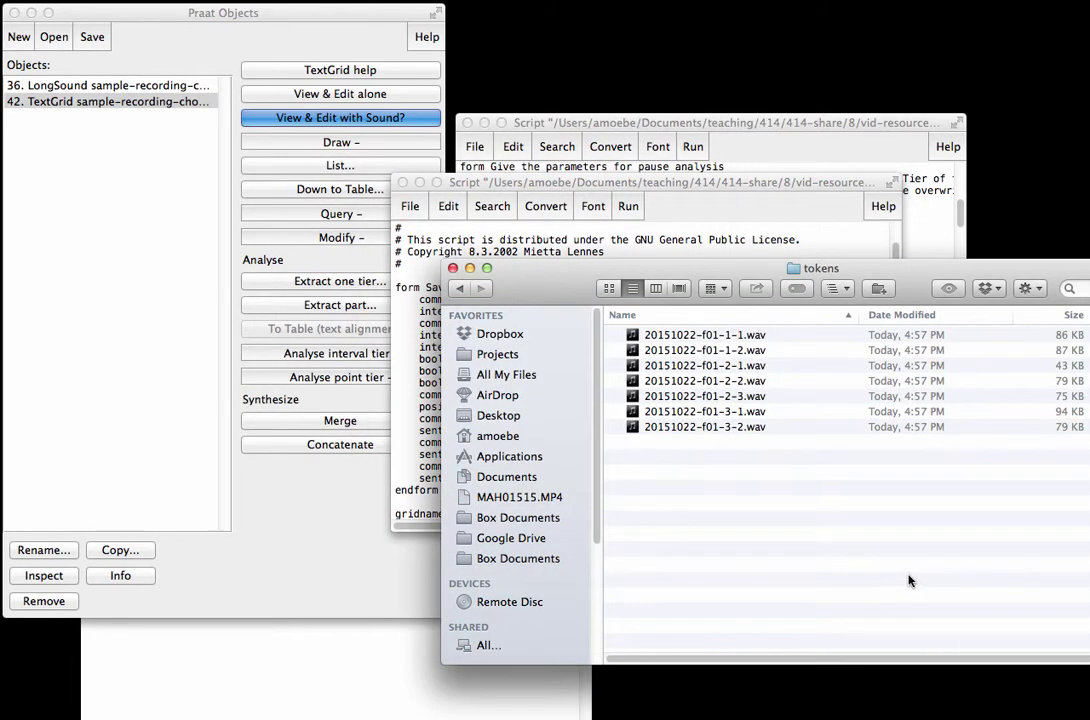
click(705, 350)
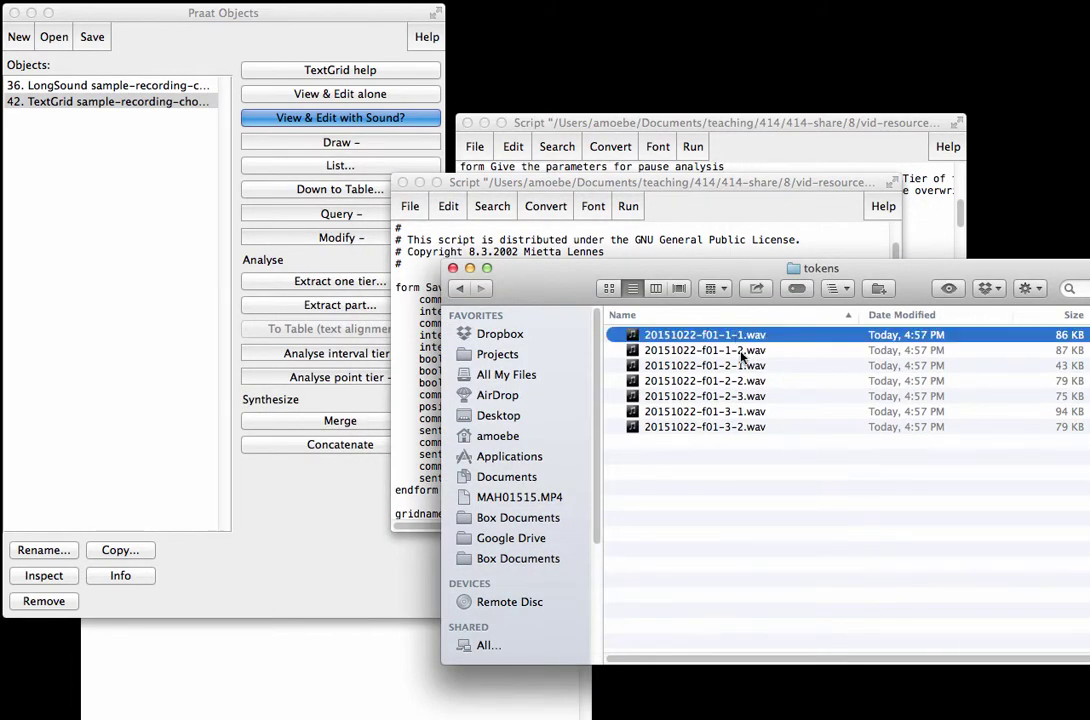
click(745, 427)
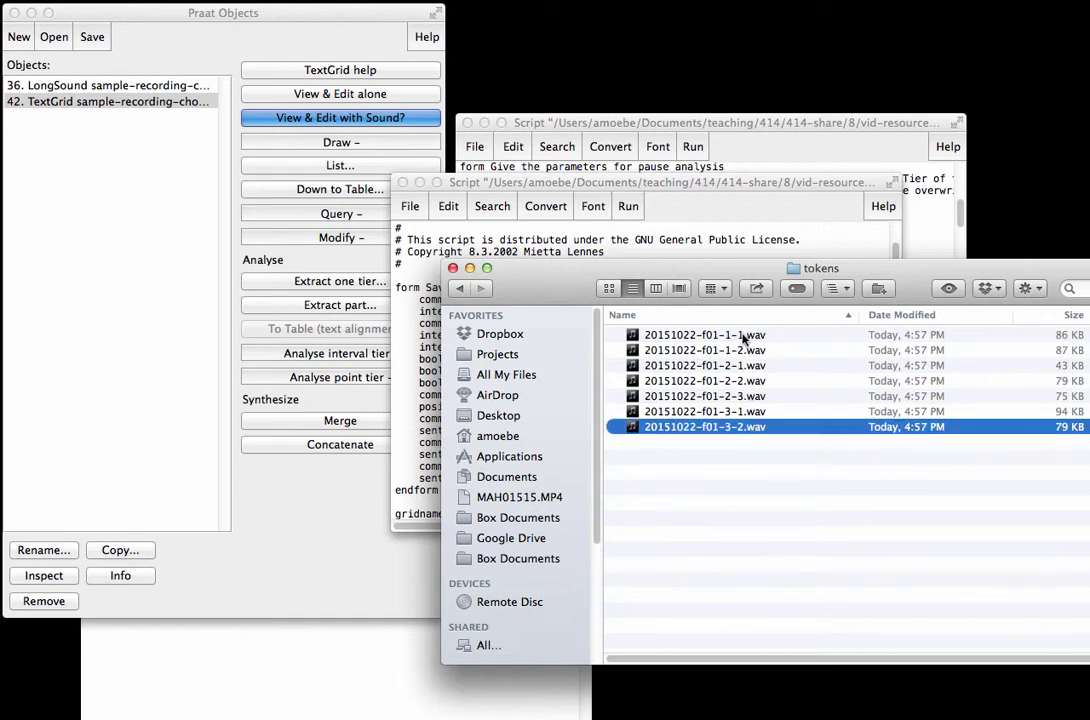
click(743, 337)
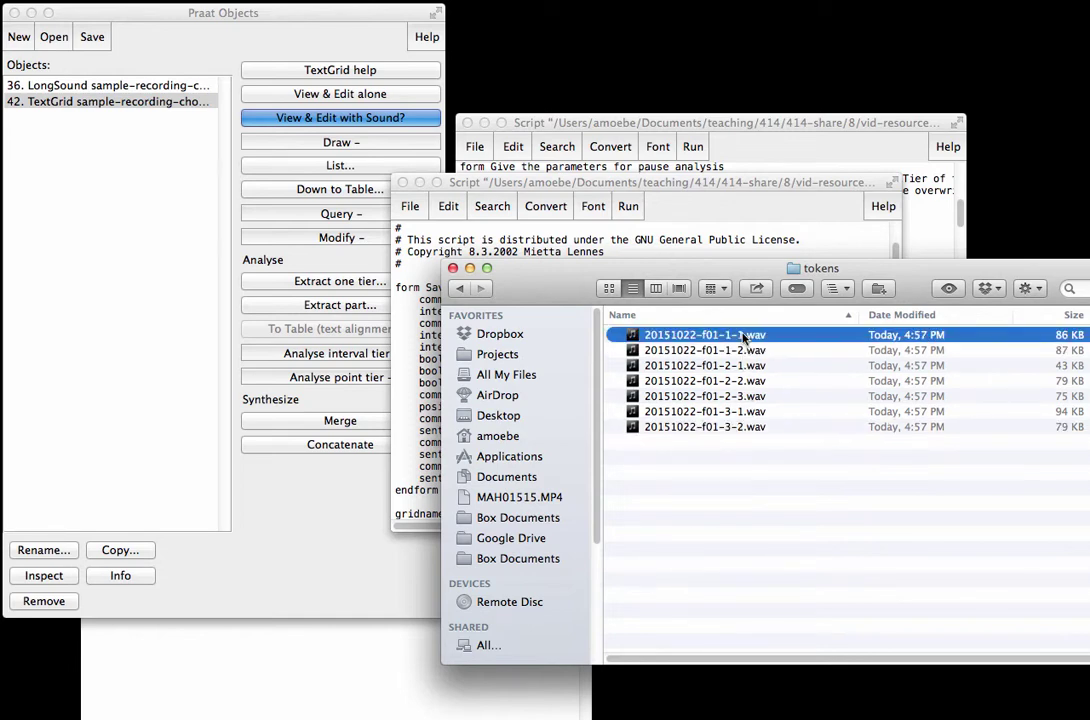
shift+click(752, 428)
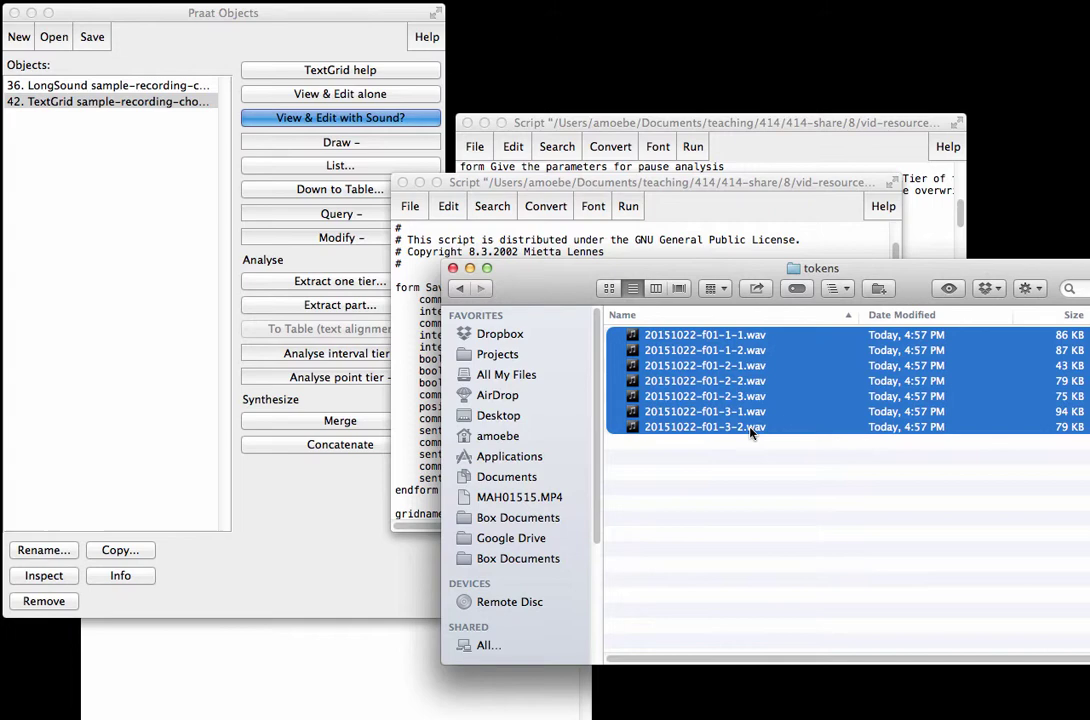
right_click(694, 369)
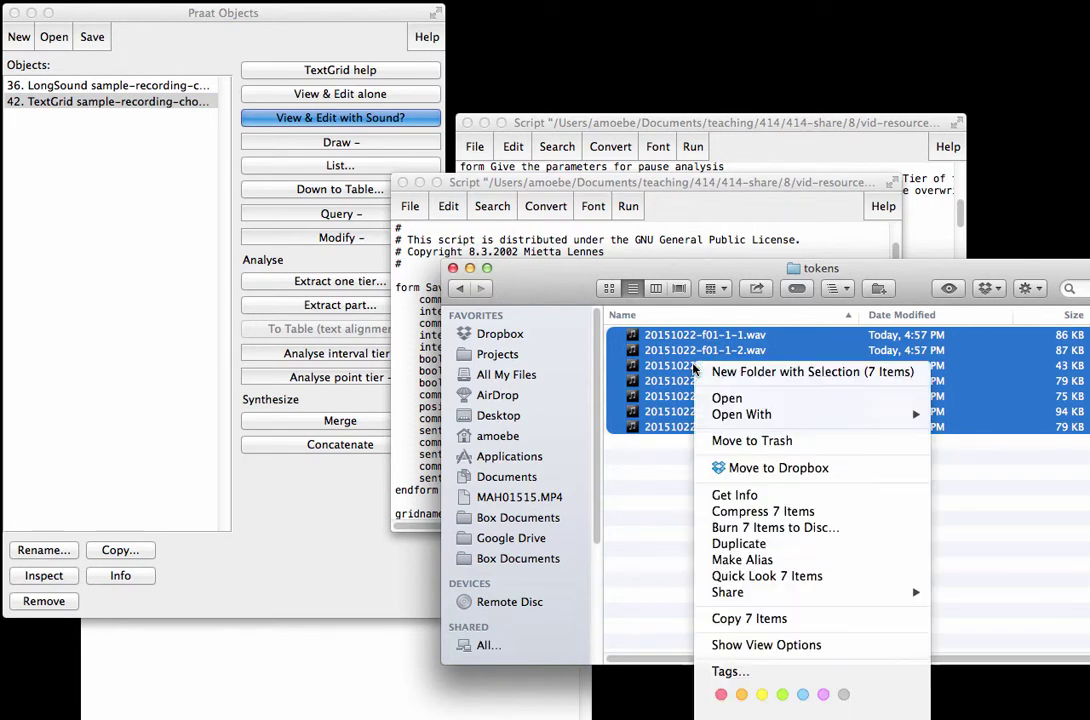
Open the seven token files in Praat and play tokens 1-1, 1-2 and 2-1
click(935, 416)
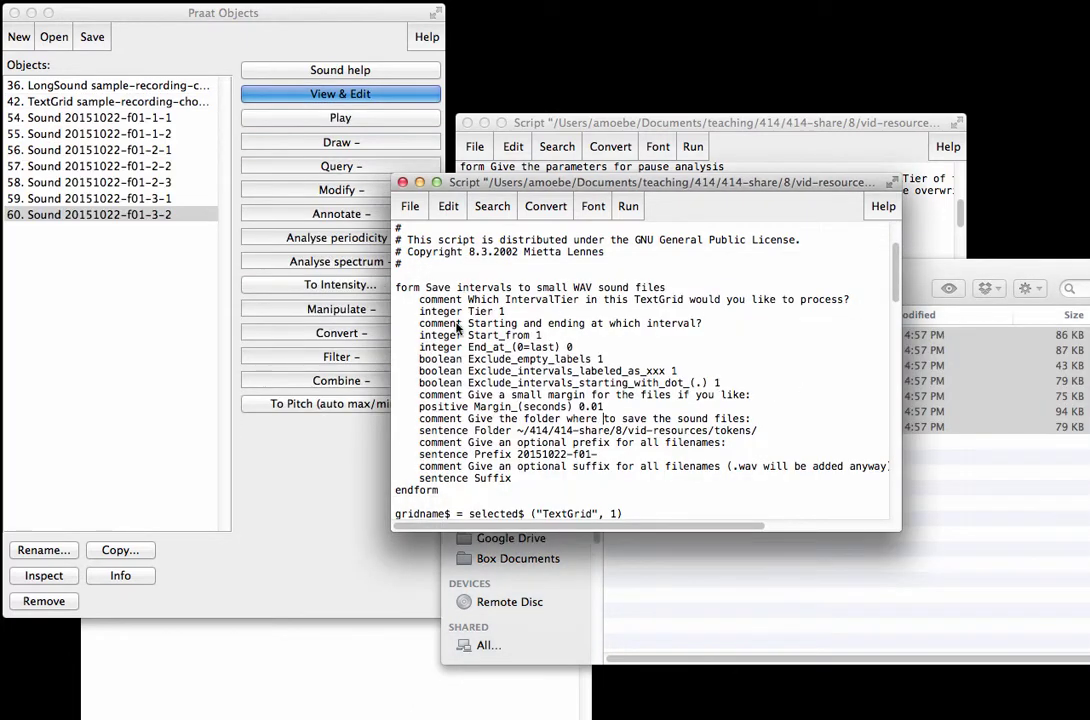
click(117, 121)
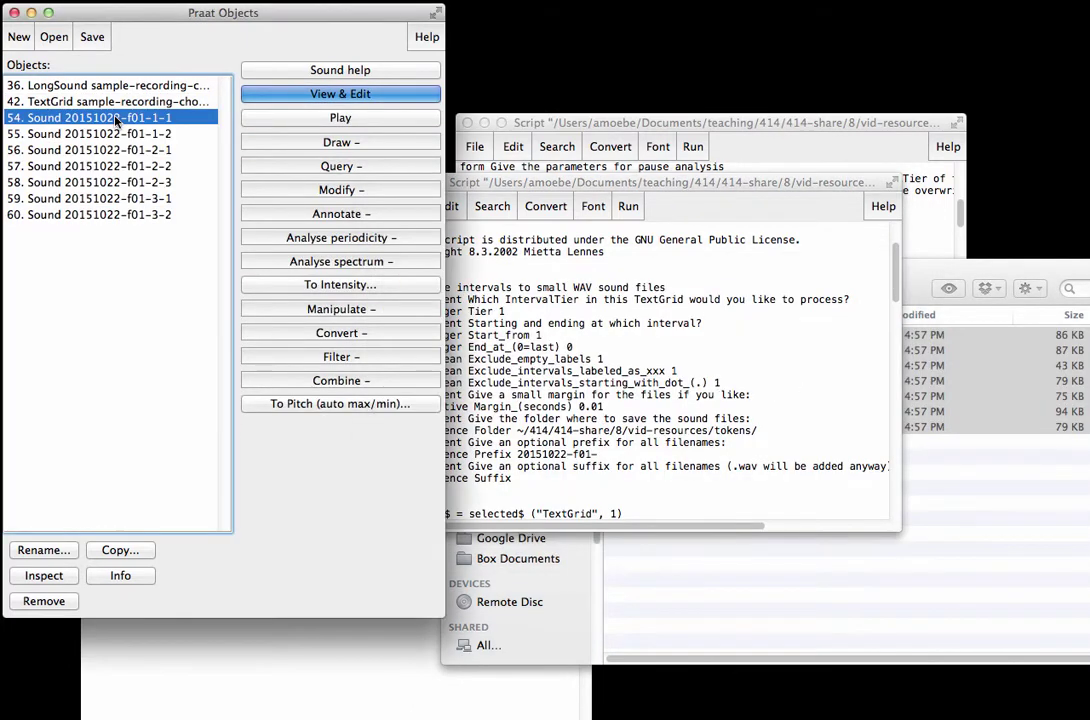
click(303, 119)
click(195, 134)
click(312, 116)
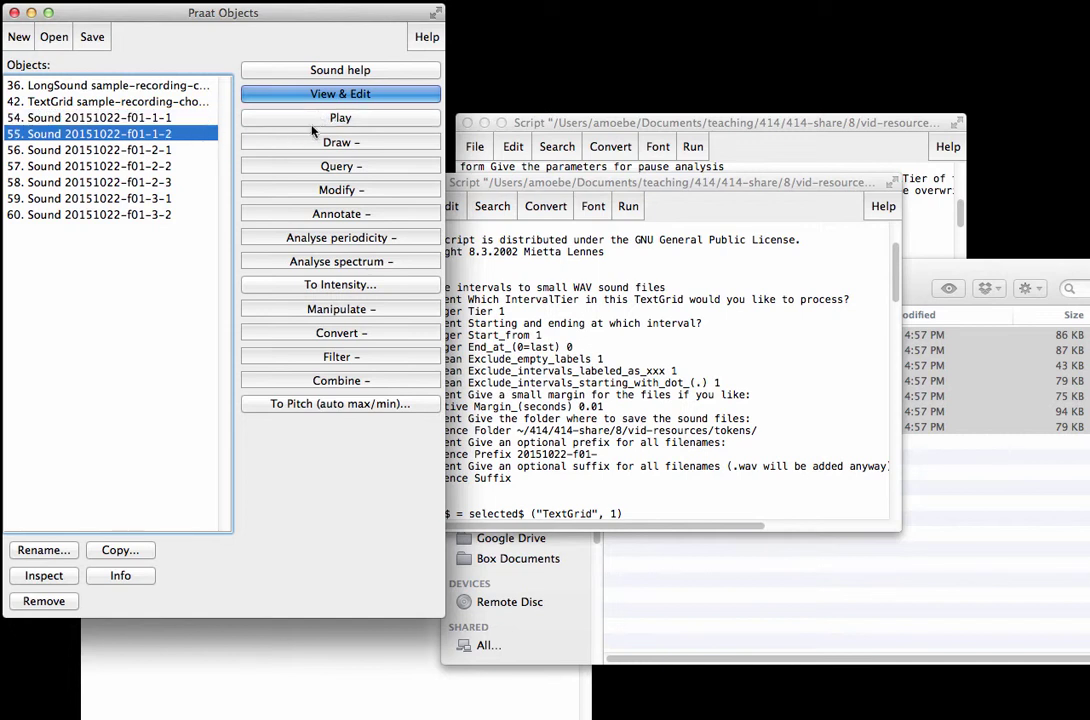
click(197, 149)
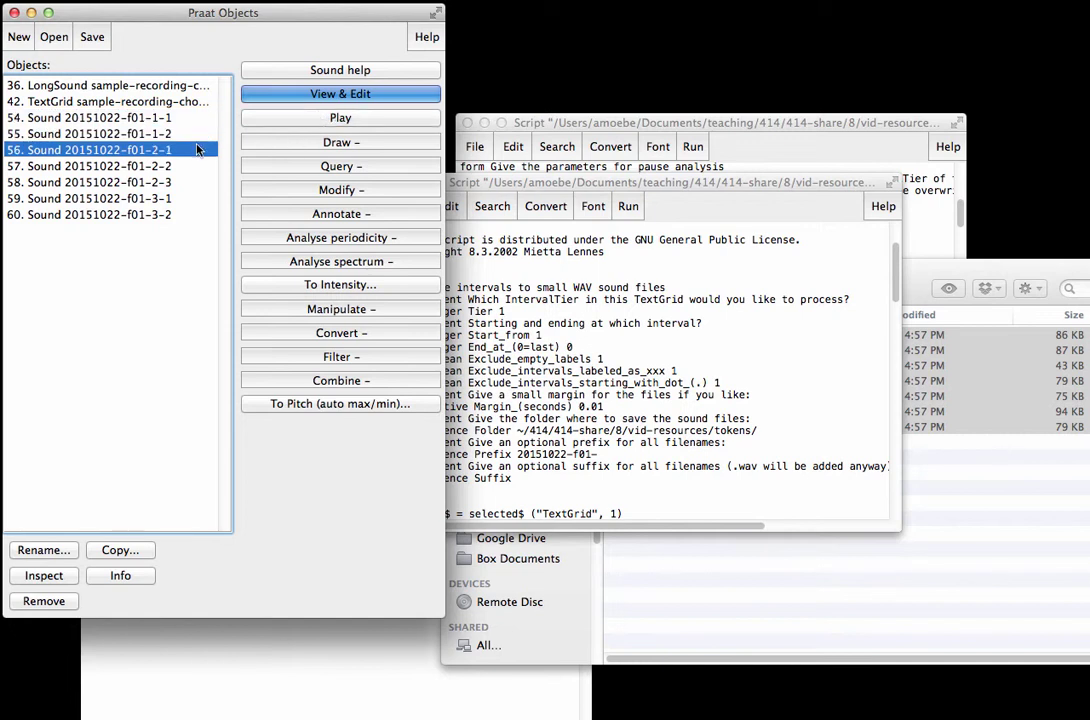
click(187, 134)
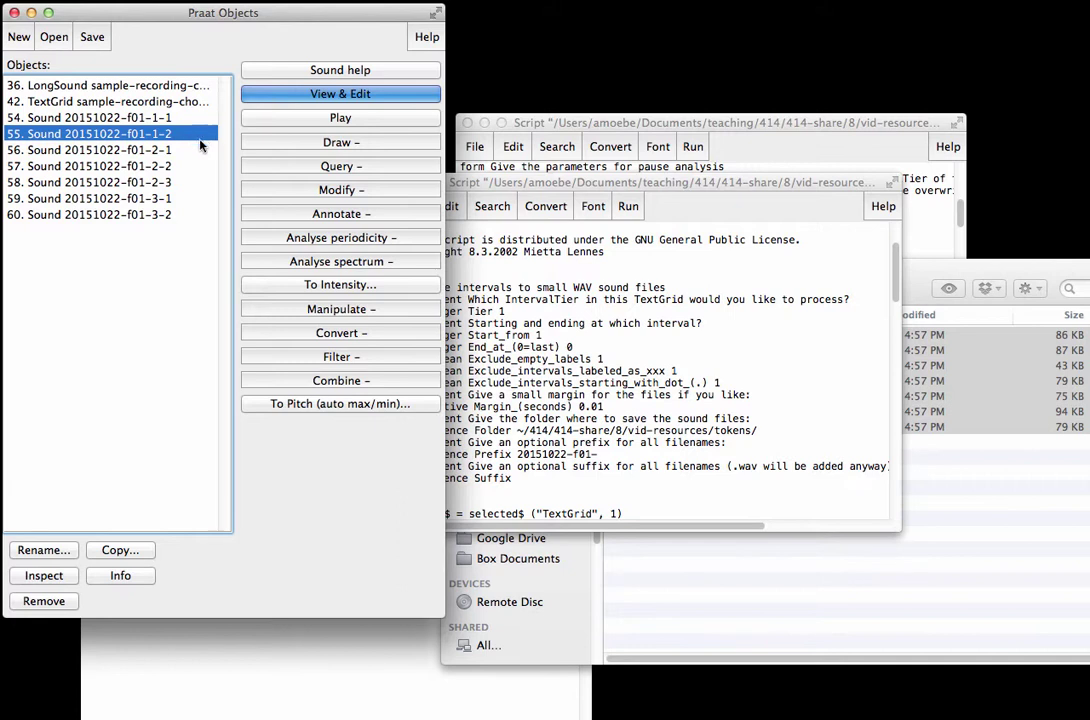
click(187, 150)
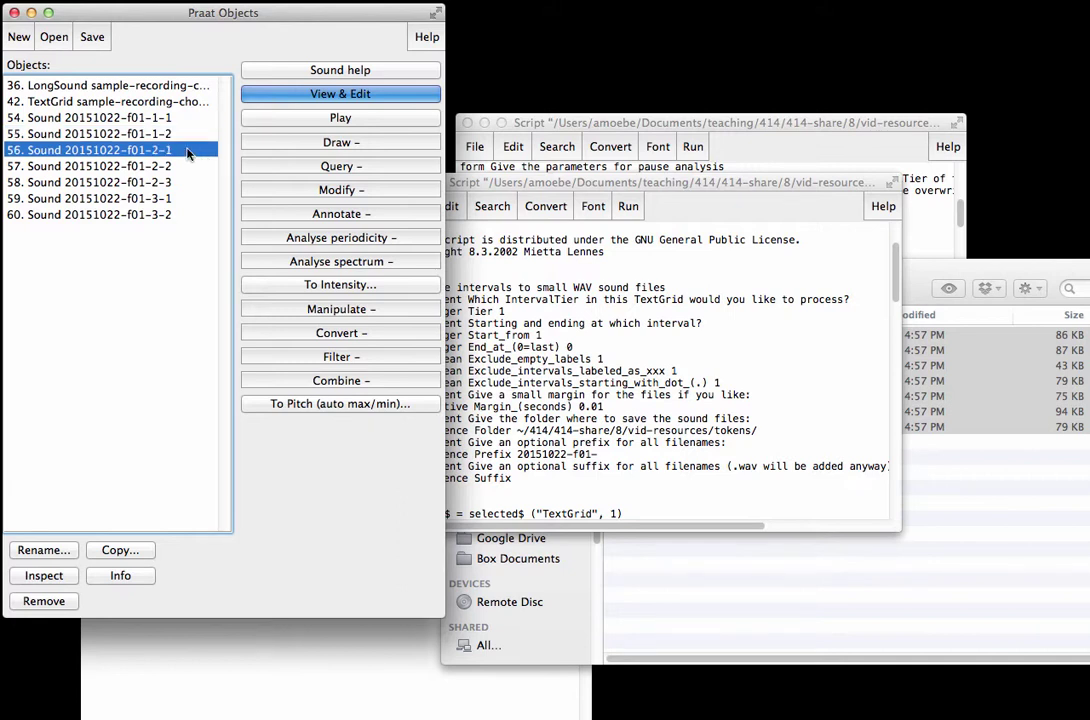
click(350, 120)
Select the remaining token sounds 2-2 through 3-2, then return to the tokens folder
click(195, 168)
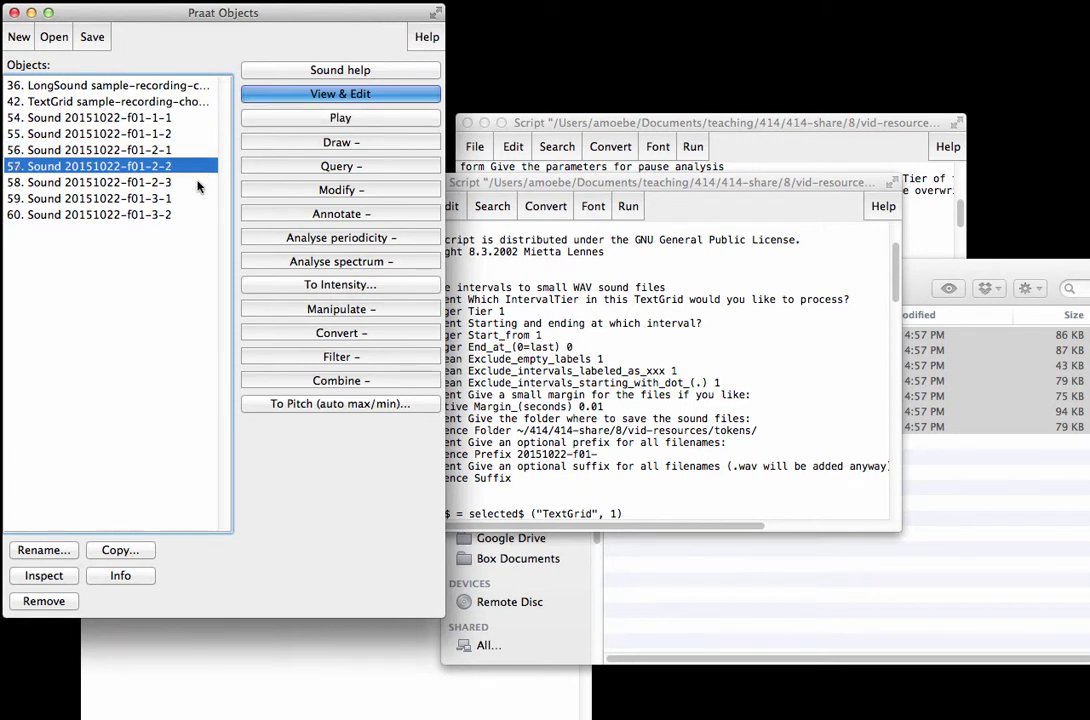
click(190, 182)
click(185, 214)
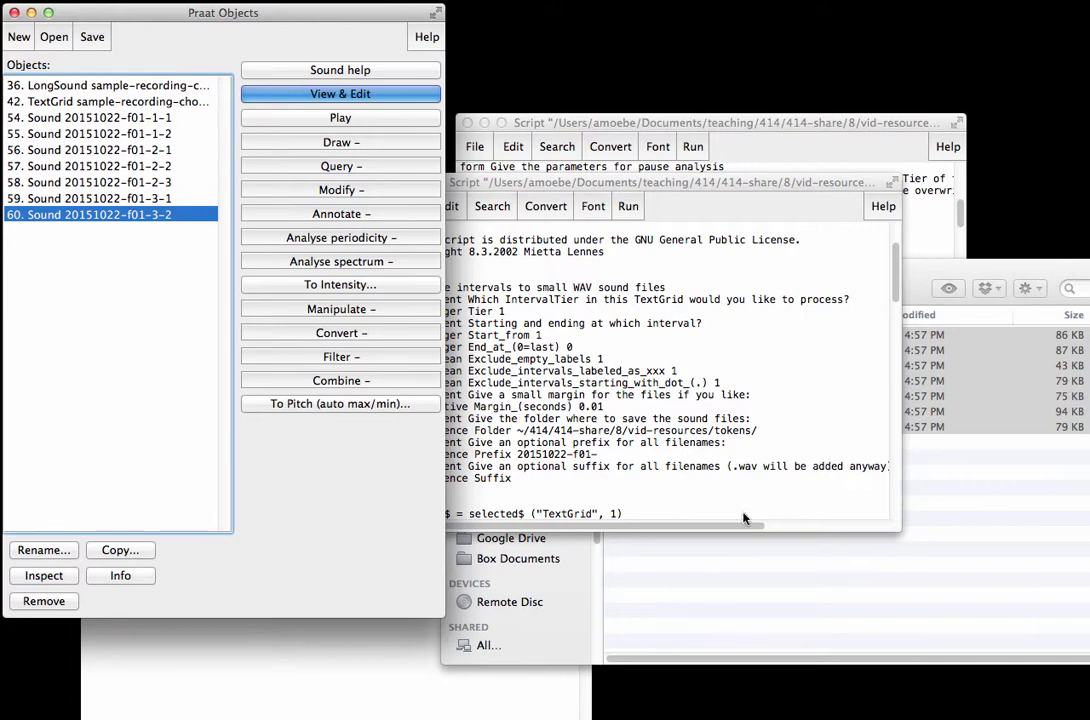
click(815, 590)
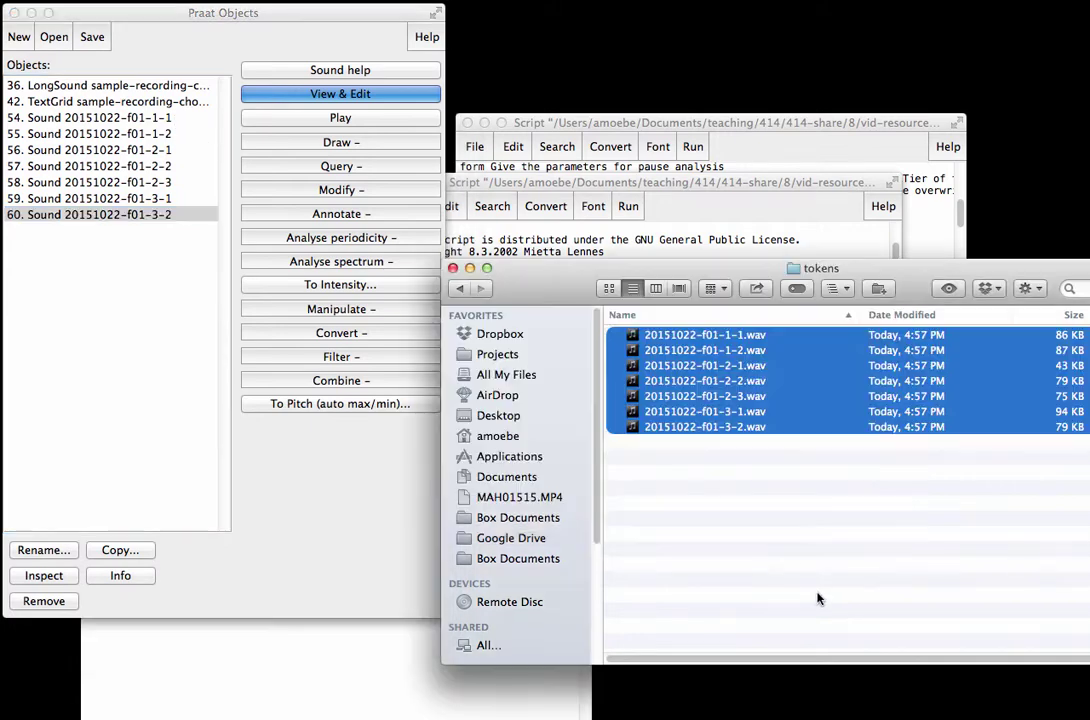
click(461, 289)
click(768, 383)
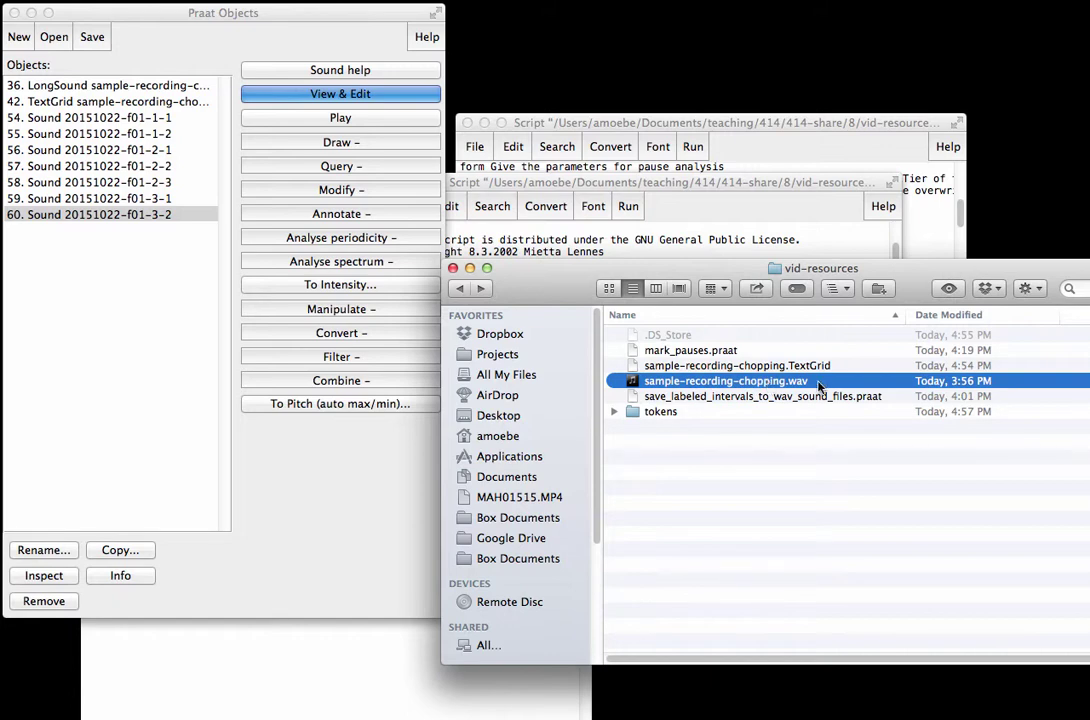
double_click(657, 415)
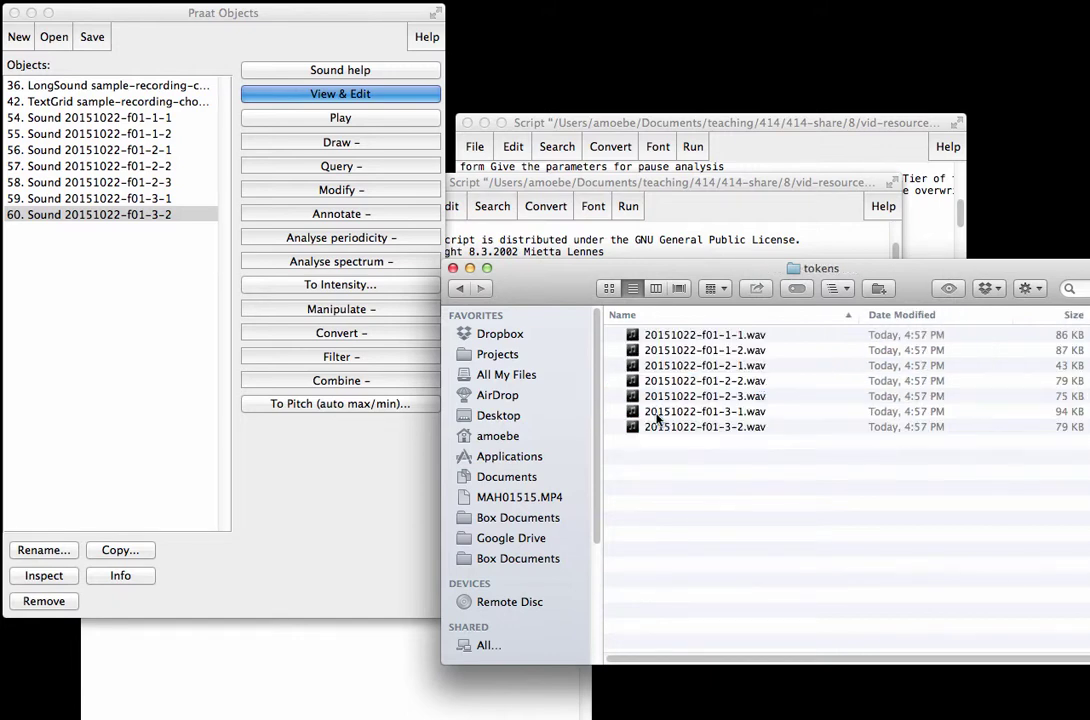
key(Down)
key(Down)
key(Down)
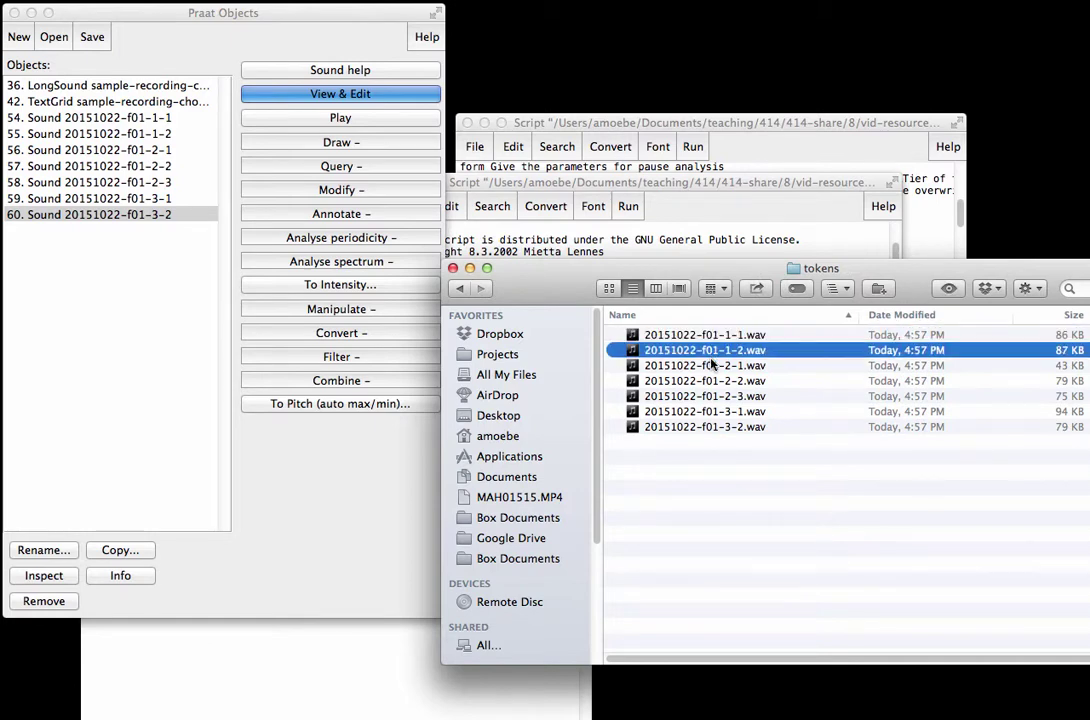
key(Down)
key(Down)
key(Down)
key(Down)
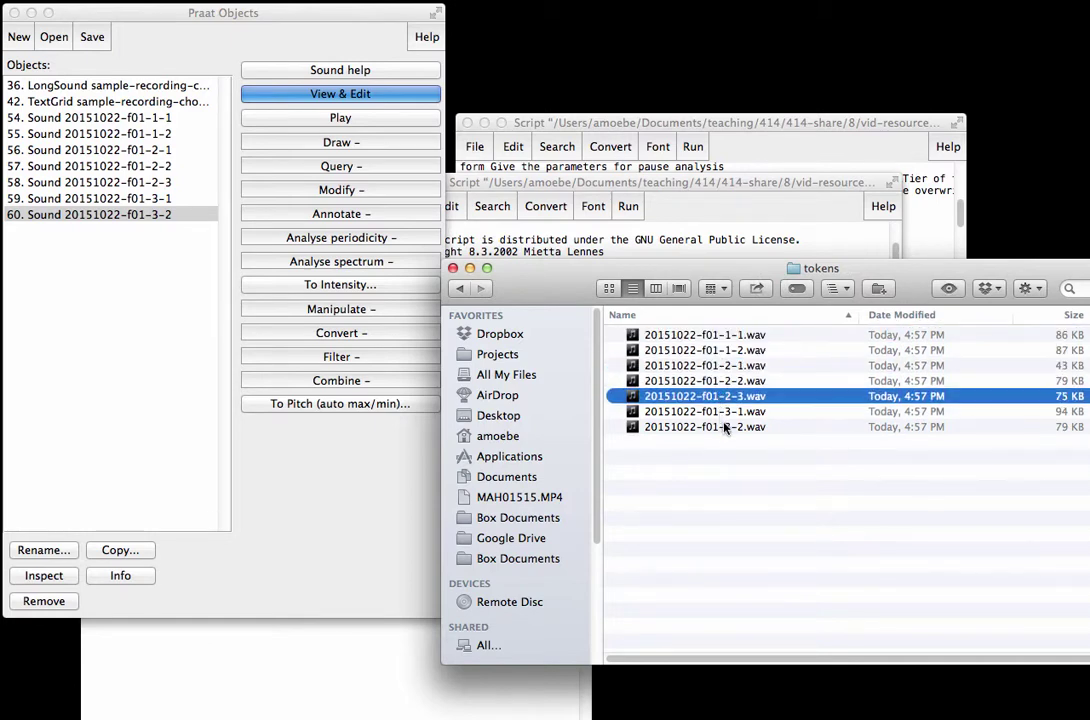